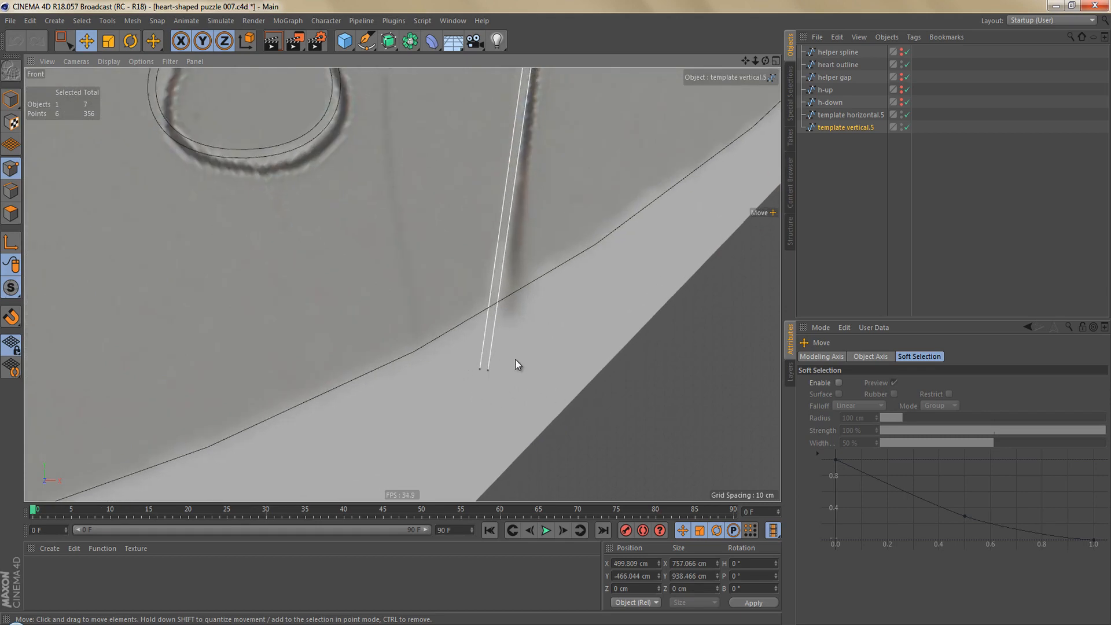
- Try enabling Close Spline on the template vertical.5 spline while its line ends are still open, and undo it
scroll(517, 363, "down", 10)
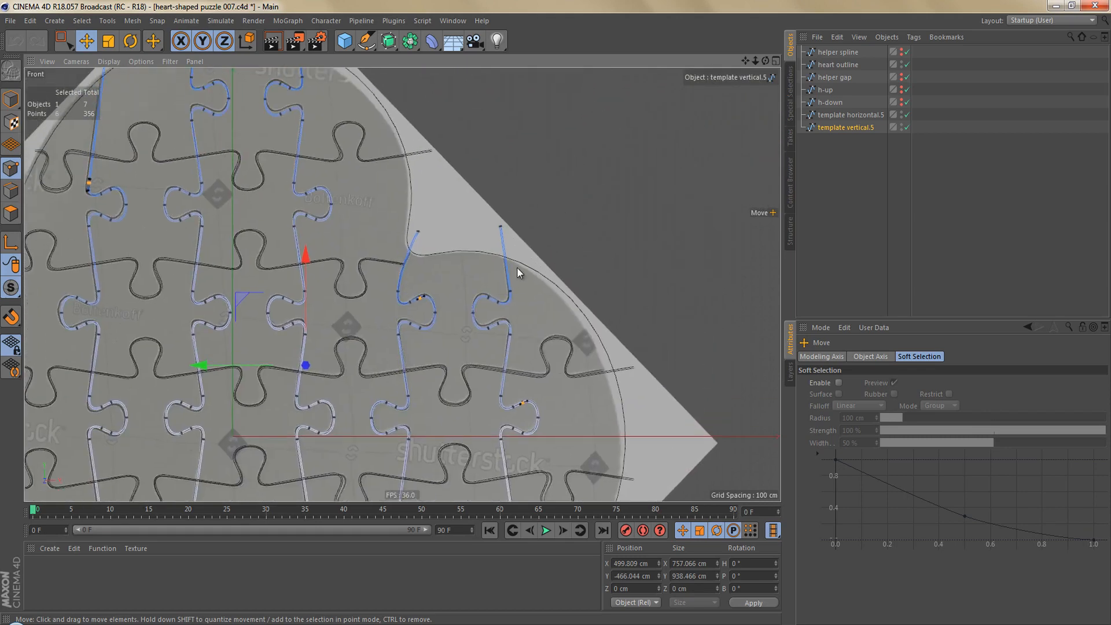
scroll(517, 220, "up", 10)
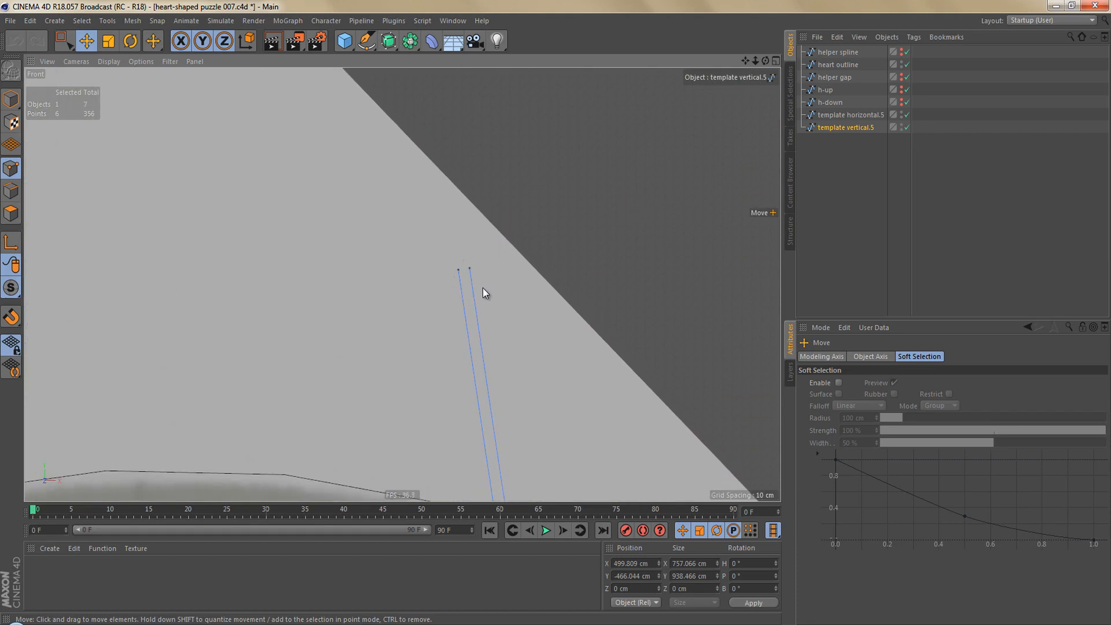
scroll(484, 302, "down", 3)
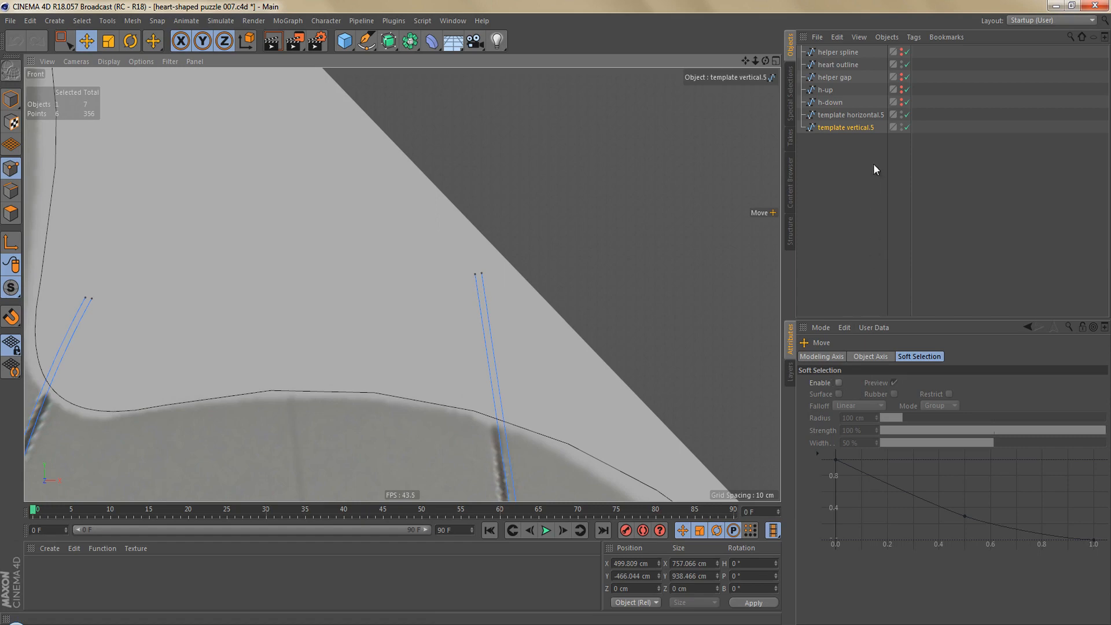
left_click(862, 127)
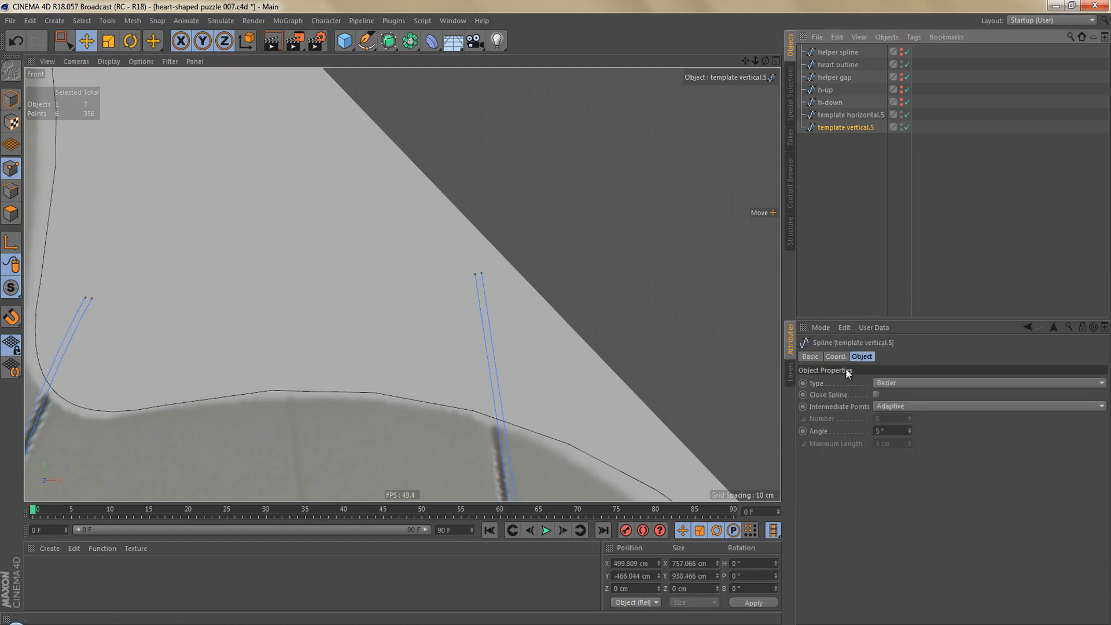
left_click(876, 393)
scroll(582, 286, "down", 3)
scroll(562, 356, "down", 3)
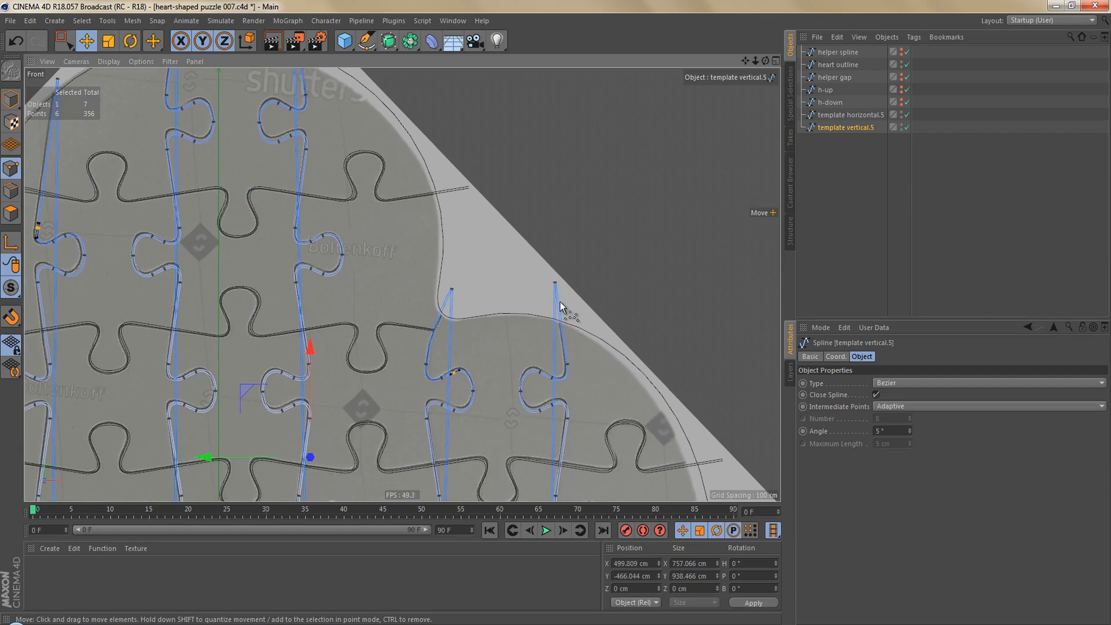
key("ctrl+z")
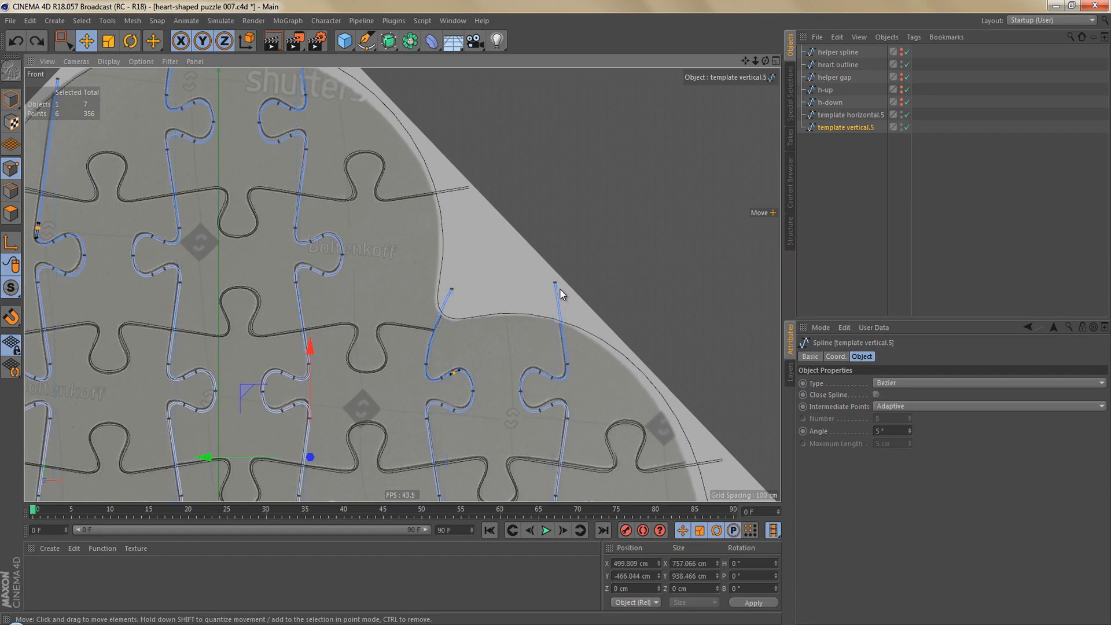
- Use Join Segment on the lower end-point pairs of the first two vertical cut lines, starting from the heart's left side
scroll(542, 347, "down", 3)
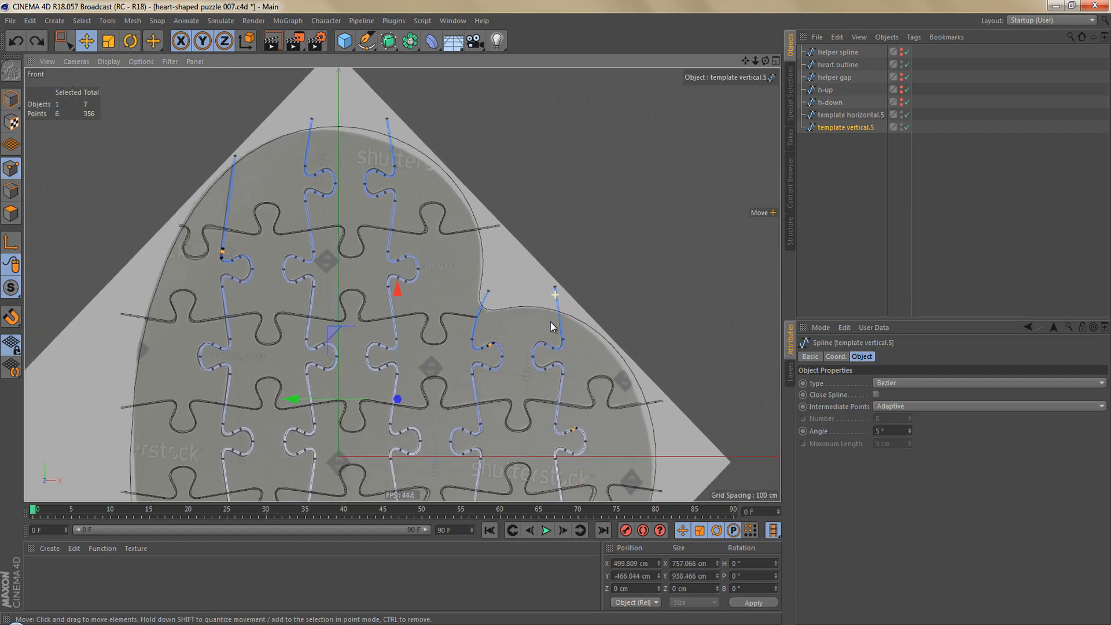
middle_click_drag(542, 347, 573, 119, "alt")
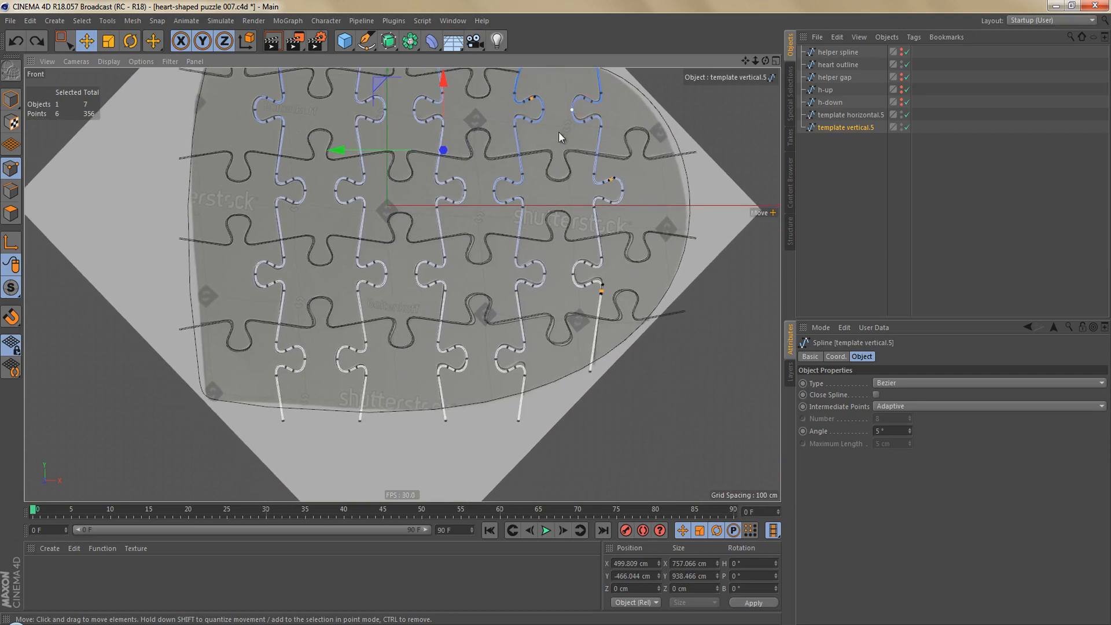
scroll(516, 214, "up", 1)
key("0")
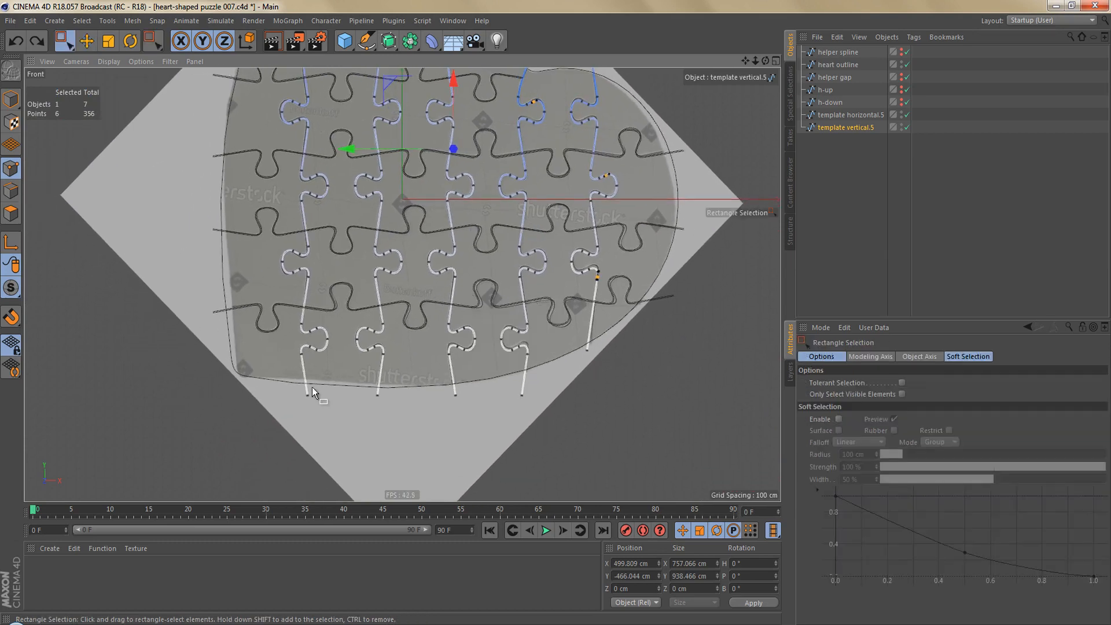
left_click_drag(321, 408, 320, 410)
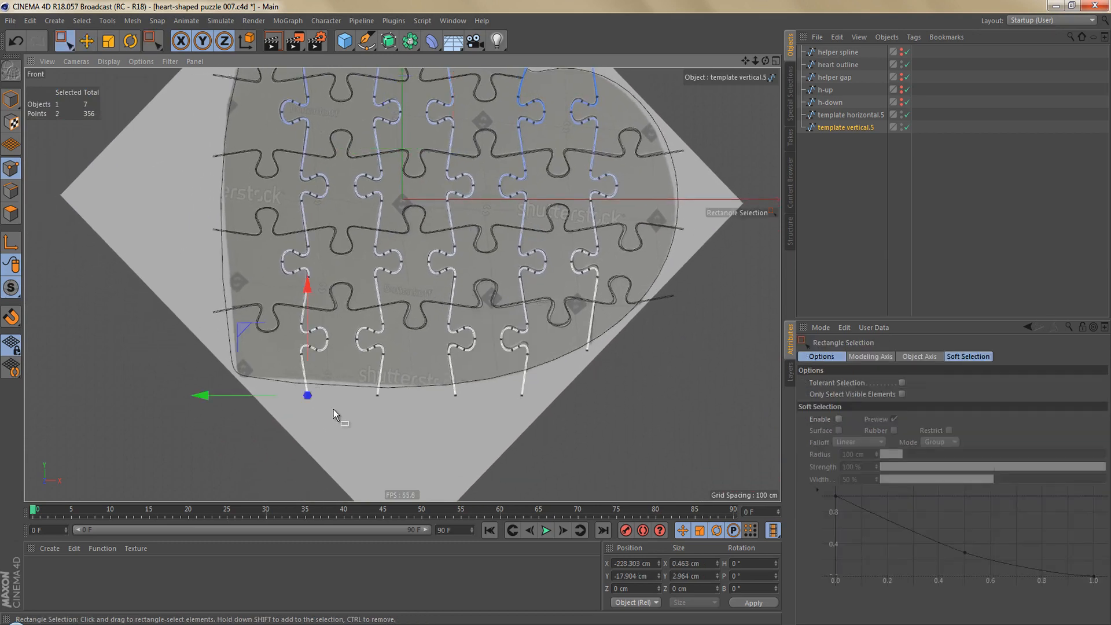
right_click(425, 224)
left_click(453, 228)
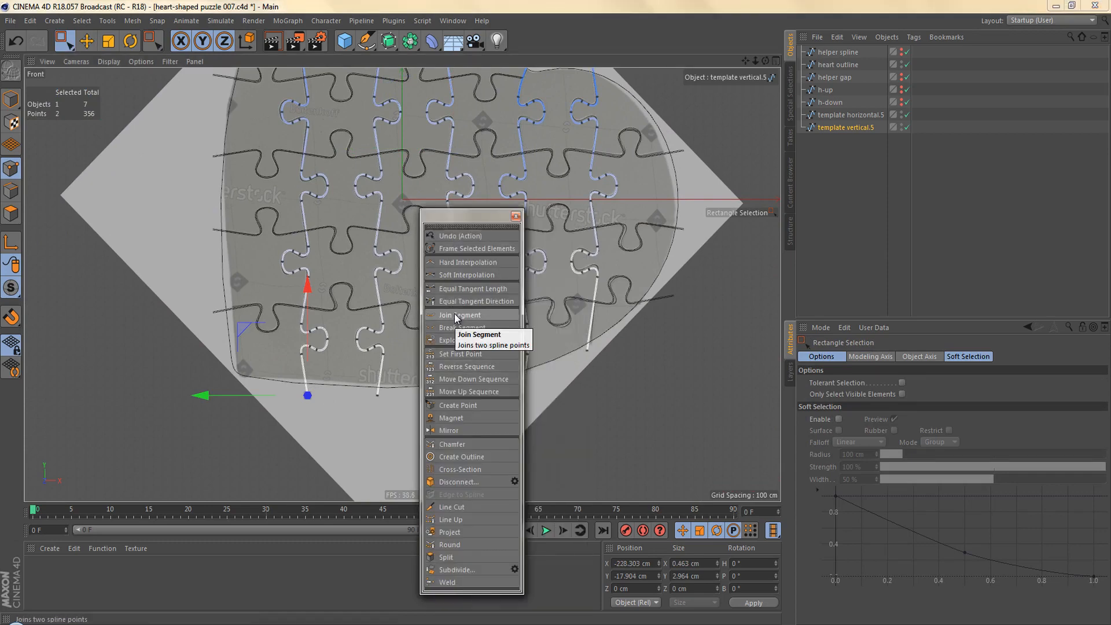
left_click(454, 314)
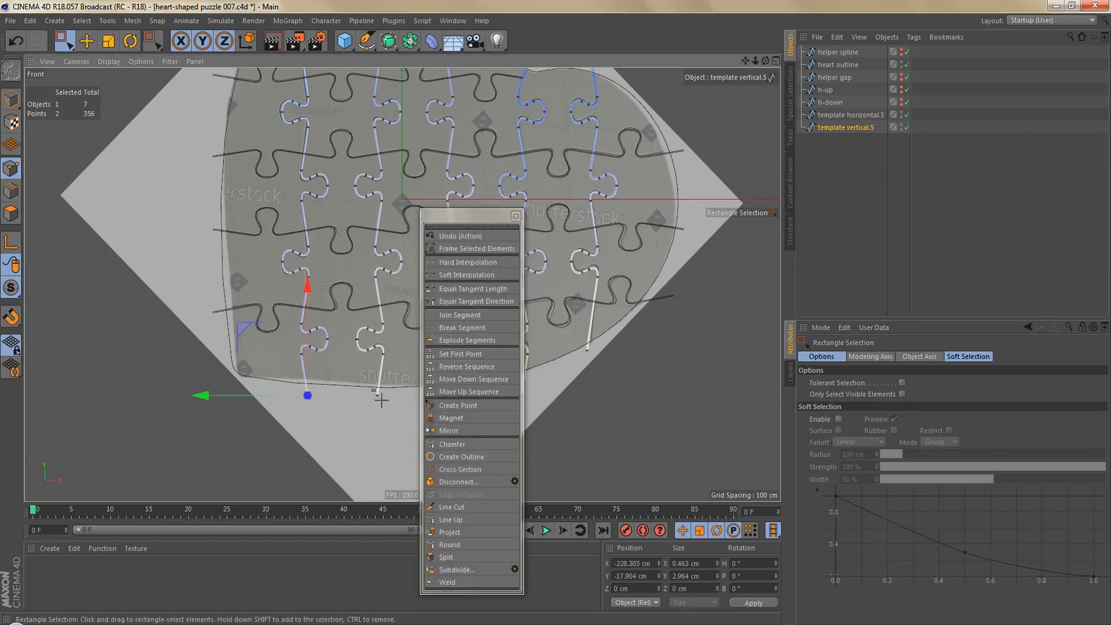
left_click_drag(372, 389, 381, 399)
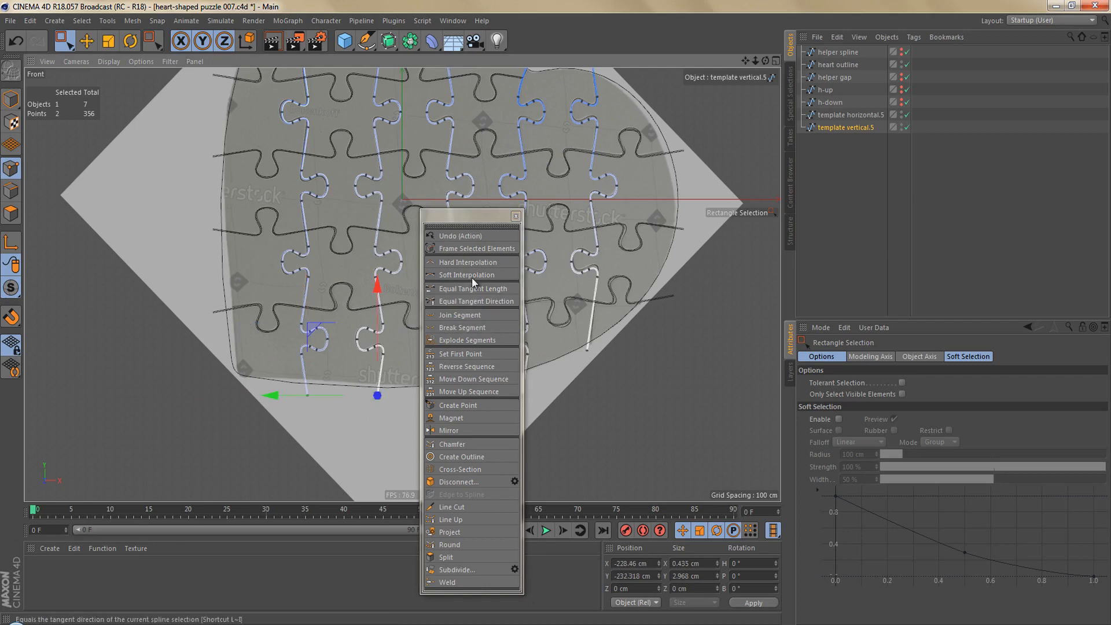
left_click(467, 315)
- Join the lower end-point pairs of the remaining three vertical cut lines with Join Segment
middle_click_drag(364, 354, 224, 332, "alt")
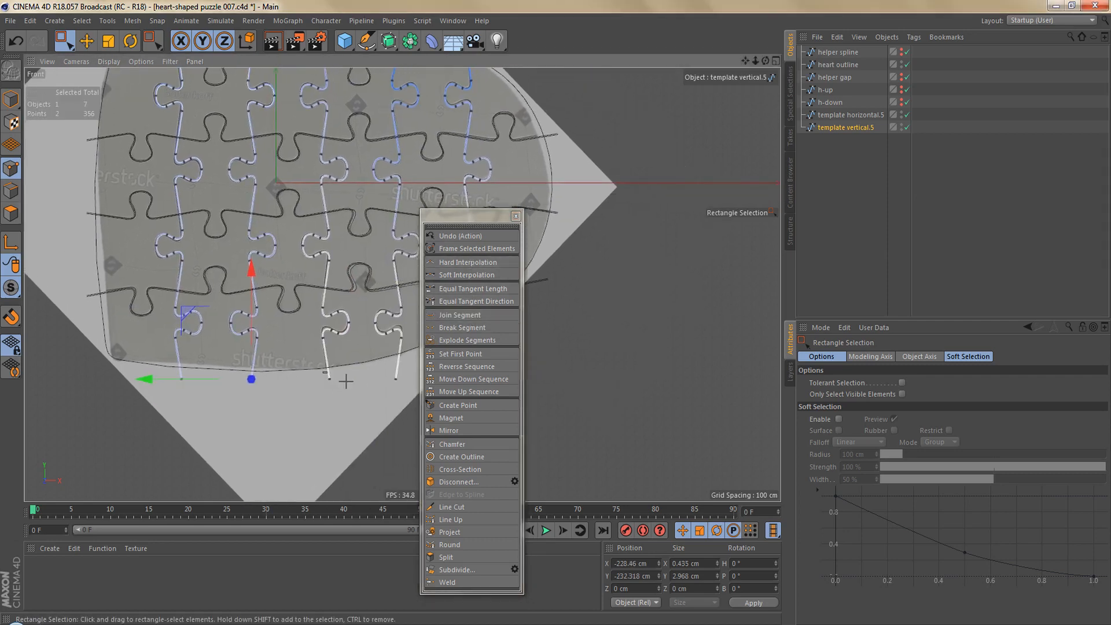
left_click_drag(345, 381, 318, 371)
left_click(460, 314)
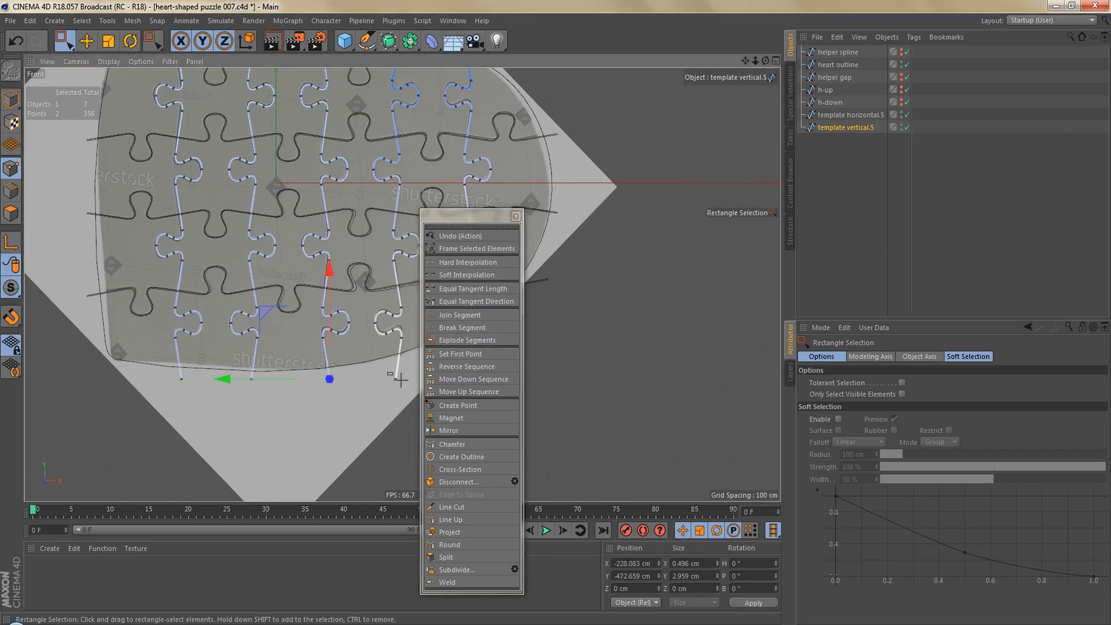
left_click(401, 380)
left_click(459, 315)
middle_click_drag(414, 345, 389, 403, "alt")
left_click(359, 340)
left_click(460, 315)
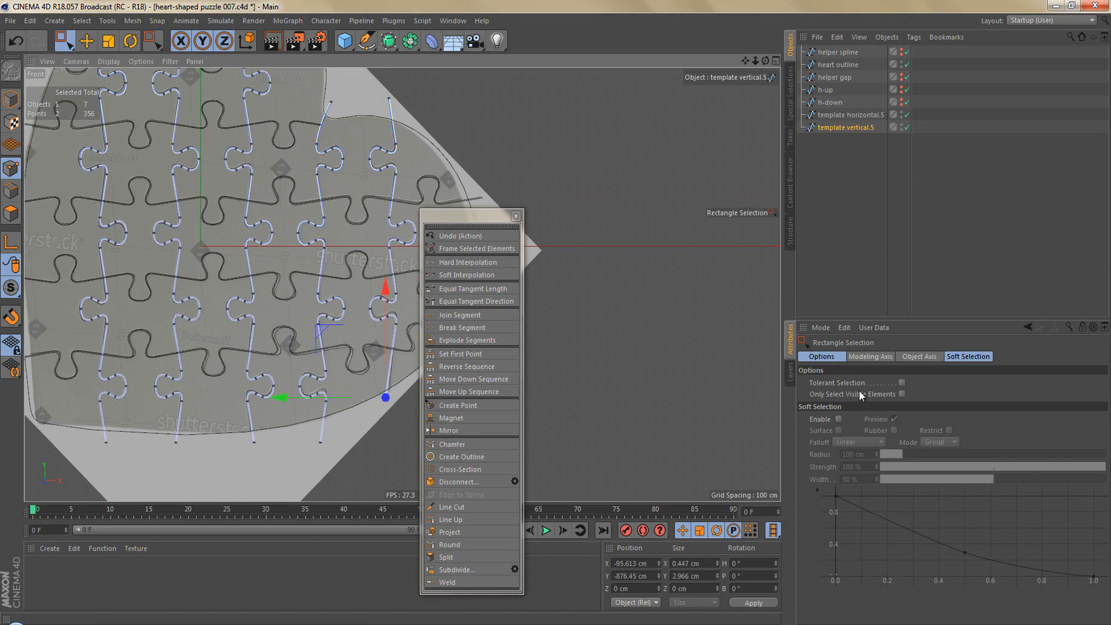
- Enable Close Spline on template vertical.5 and check the upper ends of its cut lines
left_click(862, 127)
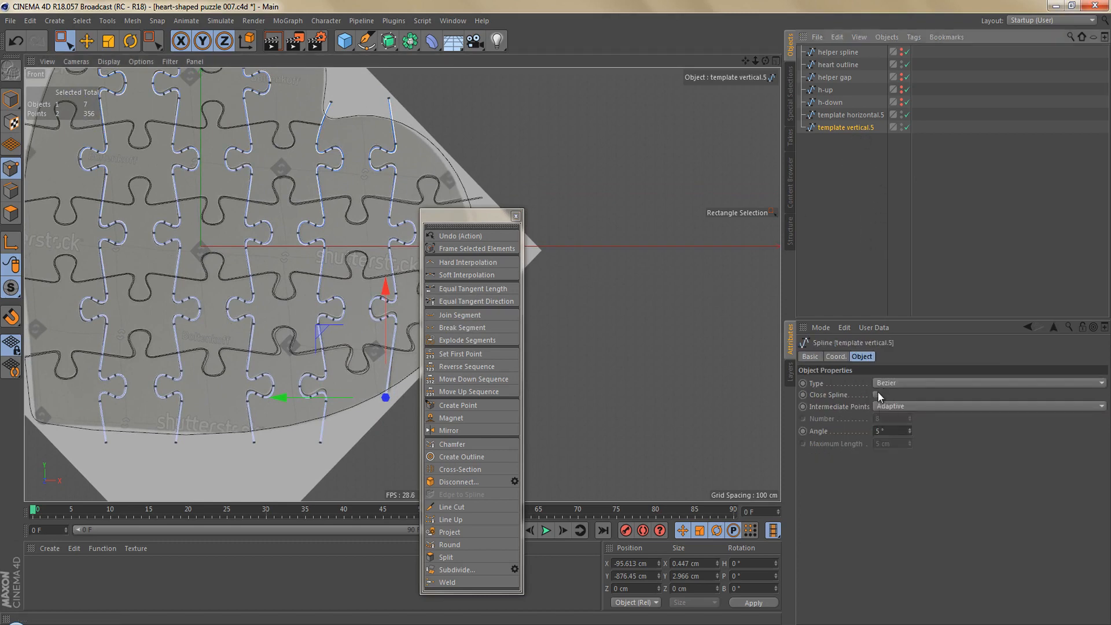
left_click(876, 395)
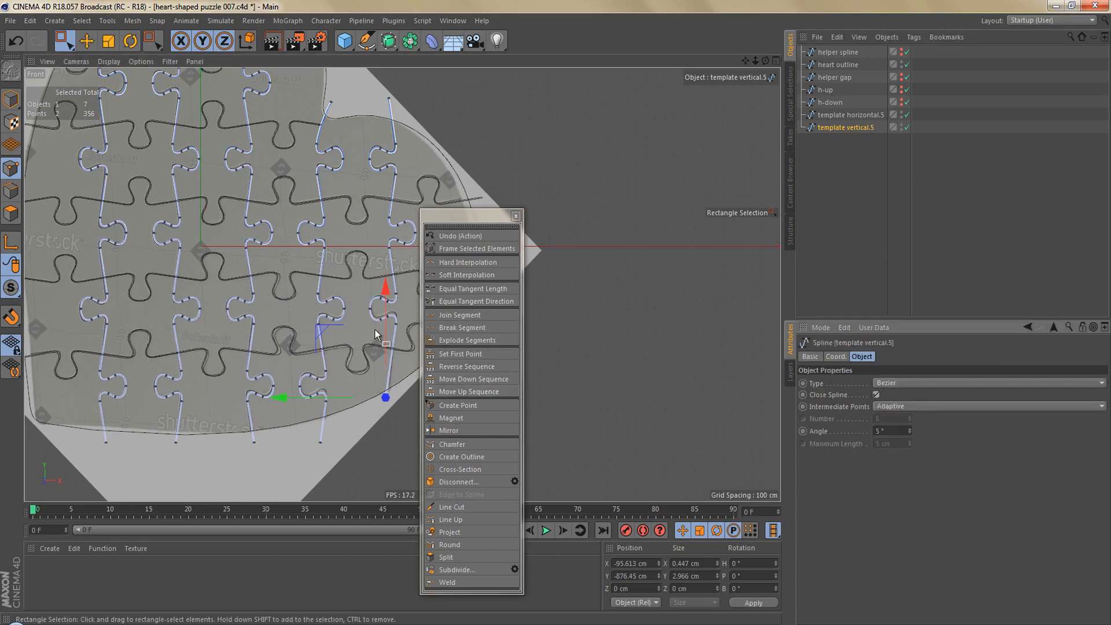
middle_click_drag(375, 334, 354, 411, "alt")
scroll(443, 188, "up", 6)
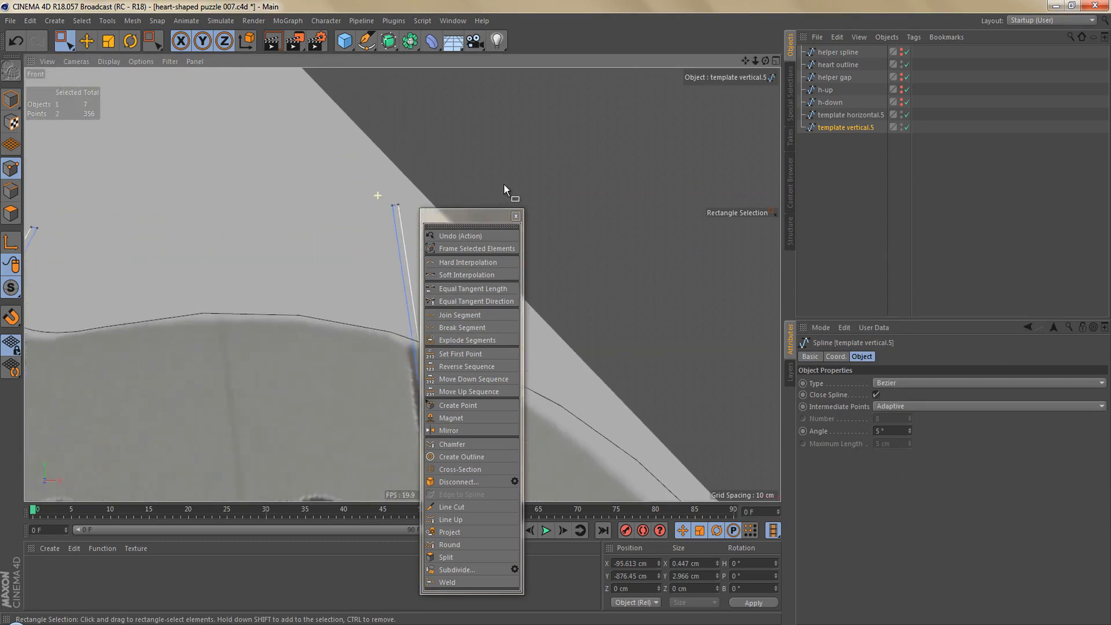
scroll(411, 183, "up", 1)
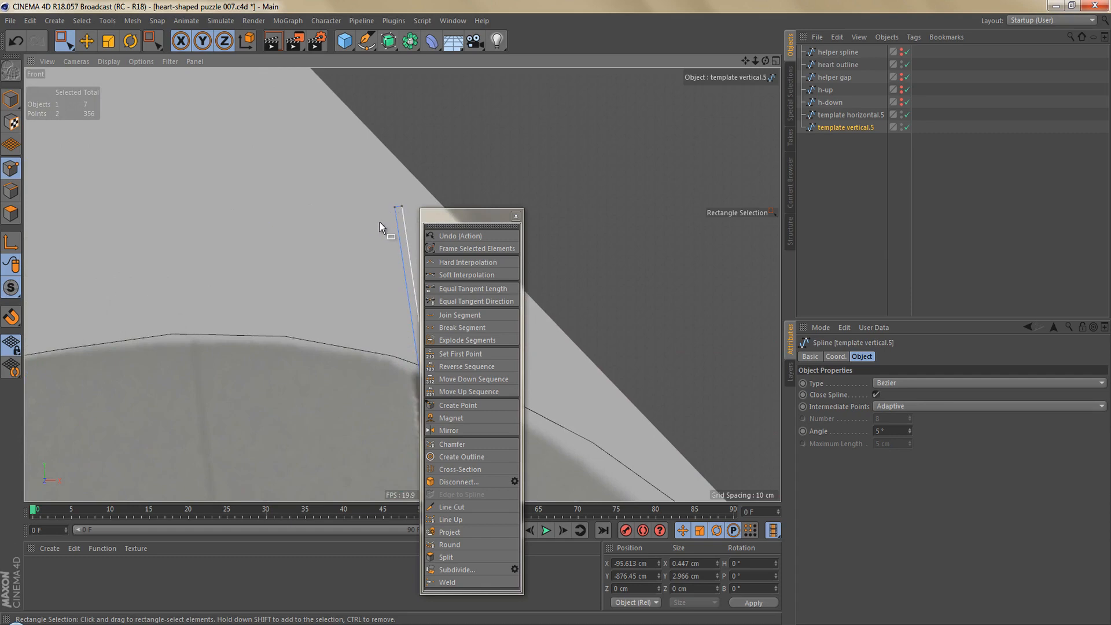
scroll(381, 224, "down", 10)
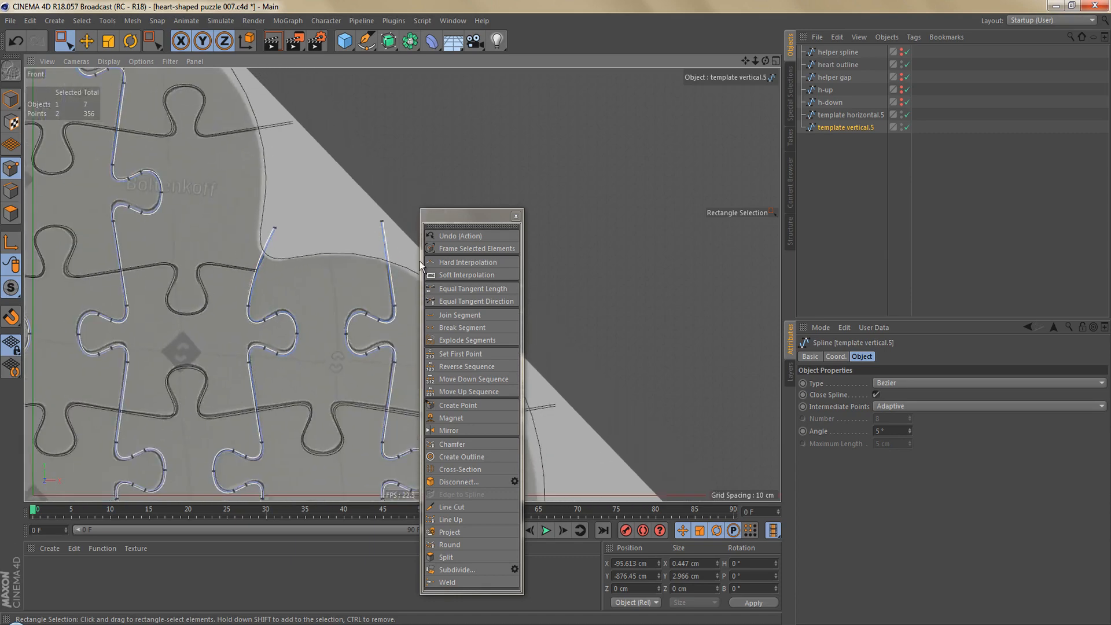
- Select template horizontal.5 and use Join Segment on the left end-point pairs of its three uppermost cut lines
left_click(847, 116)
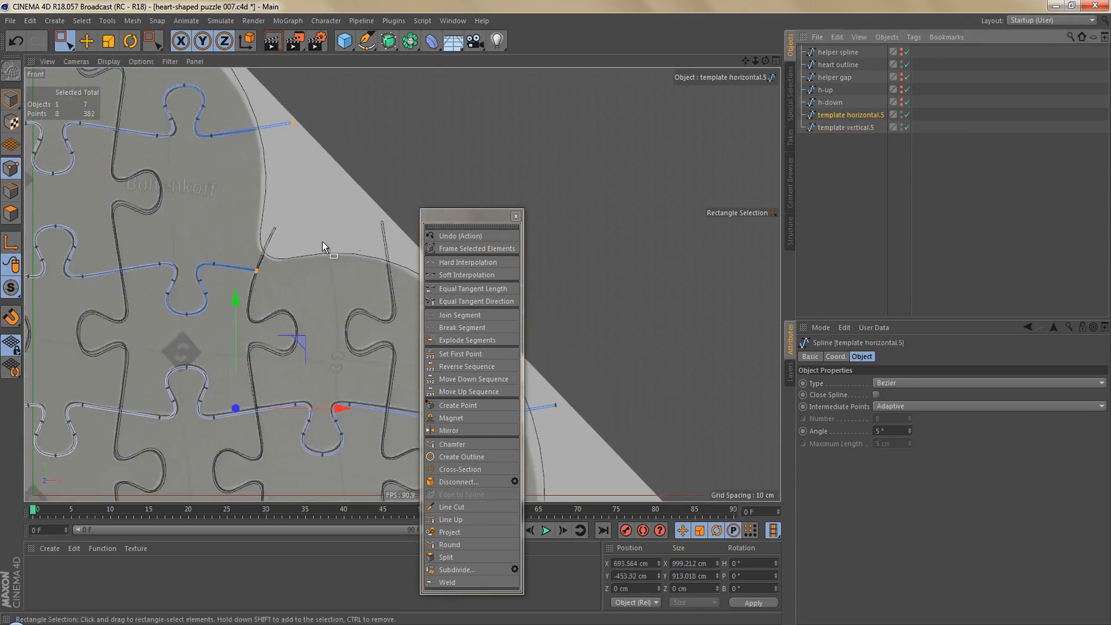
scroll(319, 266, "down", 5)
scroll(317, 289, "down", 3)
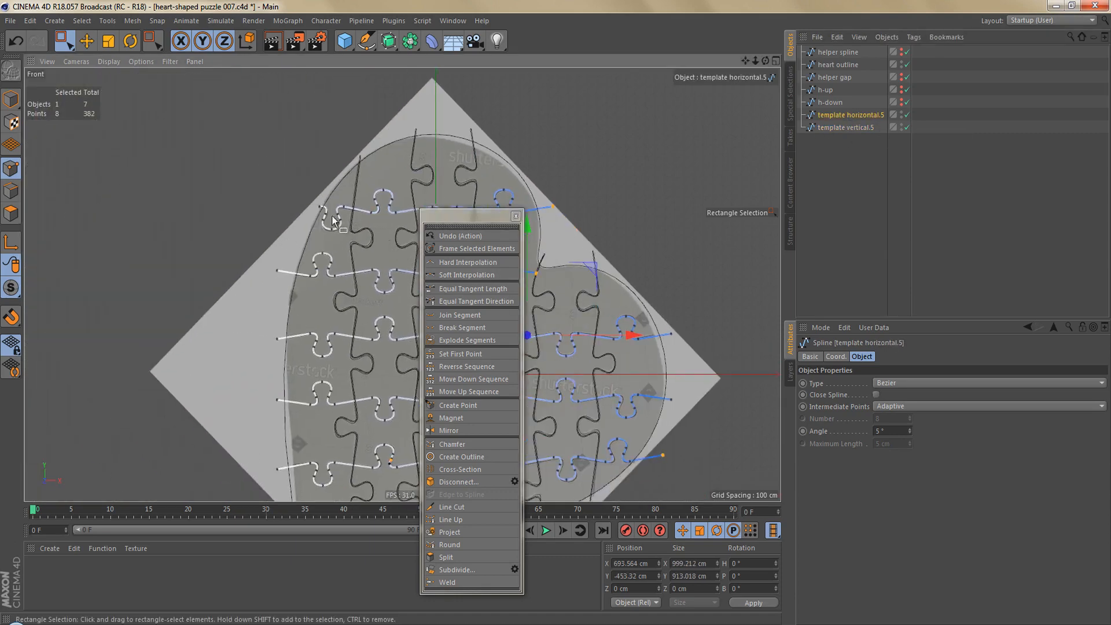
scroll(362, 208, "up", 6)
left_click_drag(303, 194, 323, 213)
left_click(464, 315)
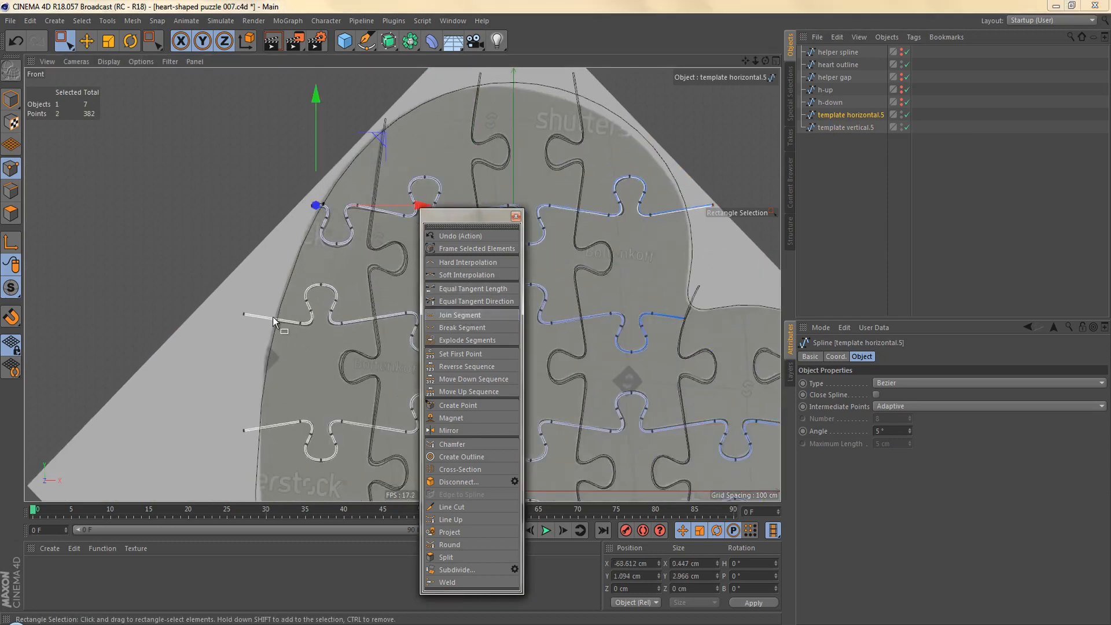
left_click_drag(235, 297, 255, 328)
left_click(459, 315)
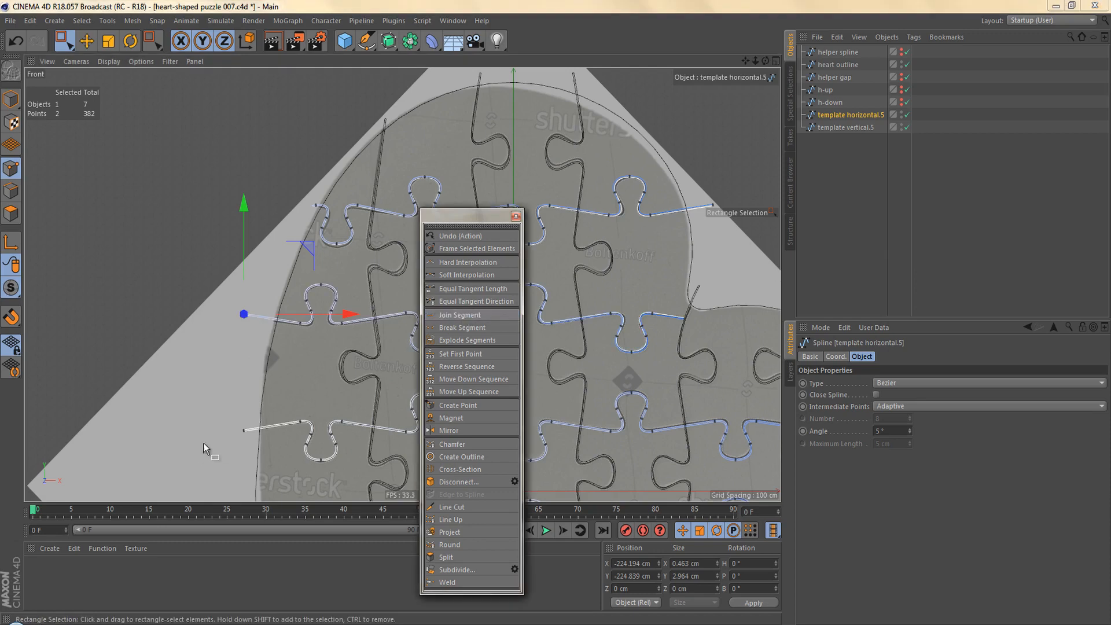
left_click_drag(234, 416, 255, 443)
left_click(460, 314)
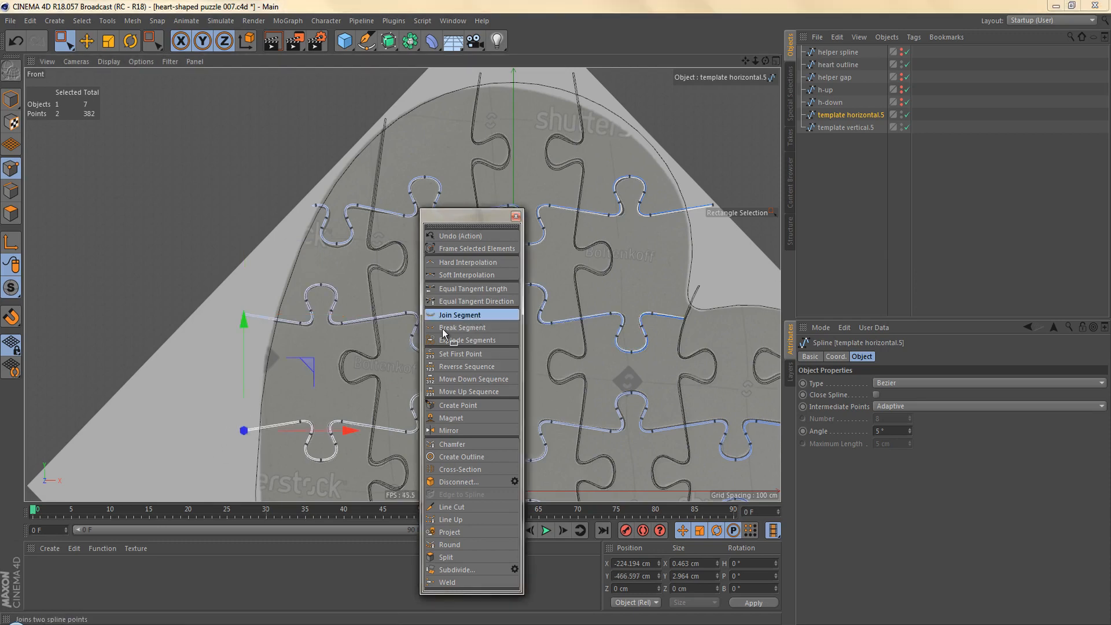
- Join the left end-point pairs of the two lowest horizontal cut lines and enable Close Spline on template horizontal.5
left_click_drag(225, 342, 238, 364)
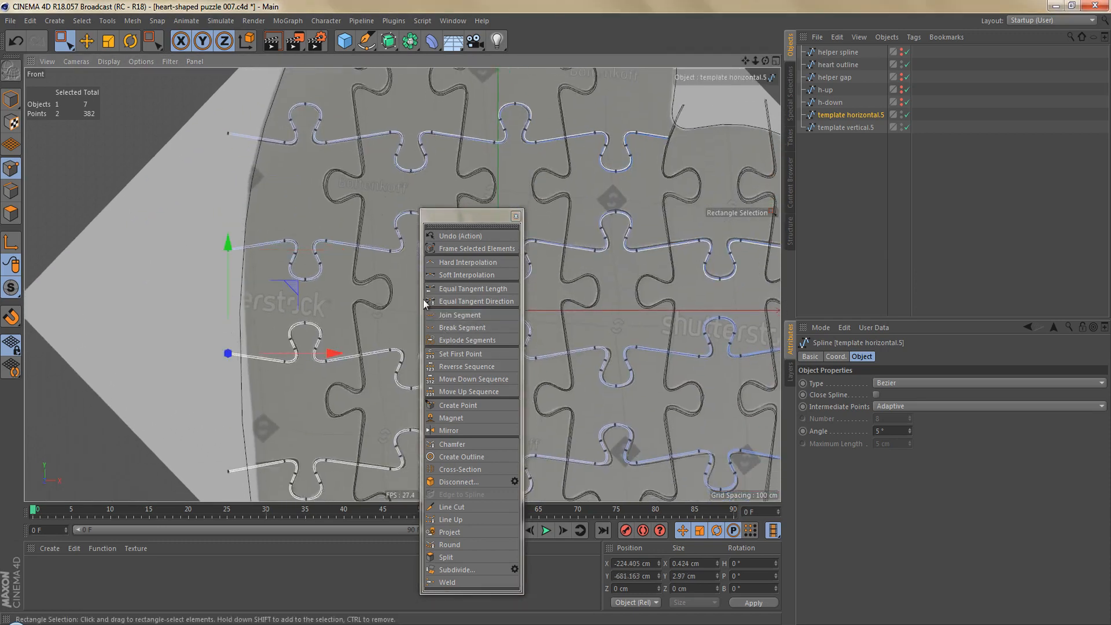
left_click(458, 315)
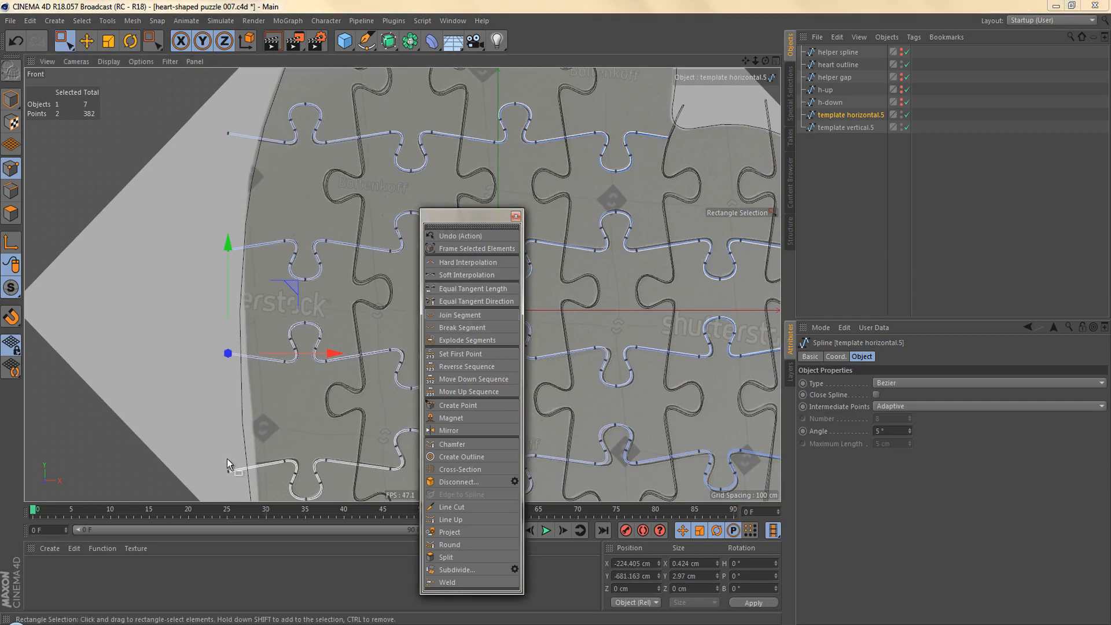
left_click_drag(220, 457, 206, 475)
left_click(467, 317)
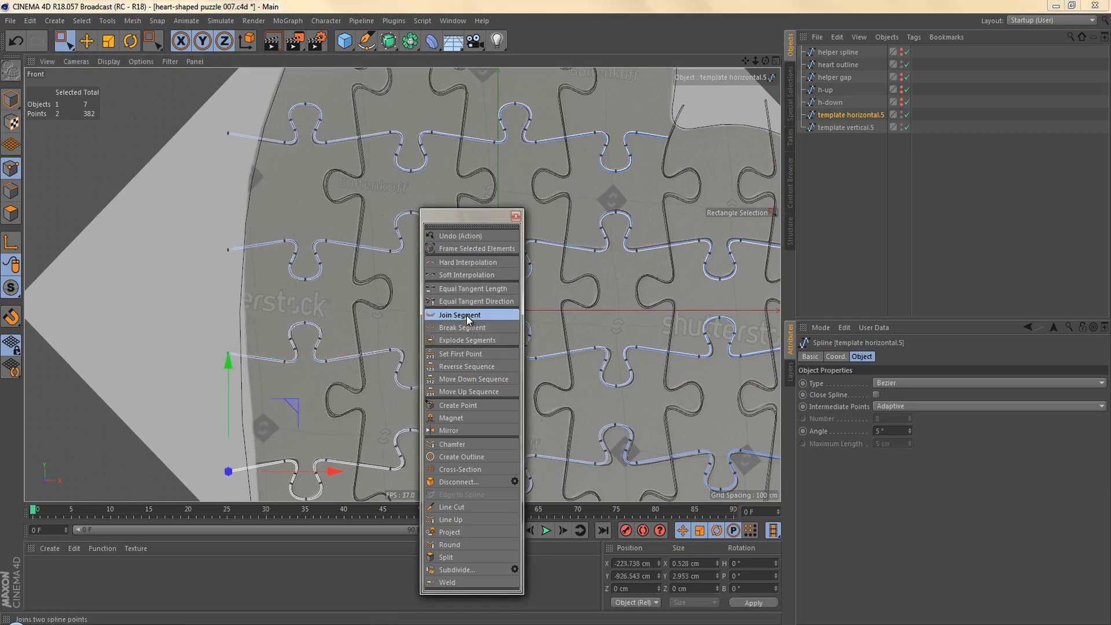
left_click(830, 394)
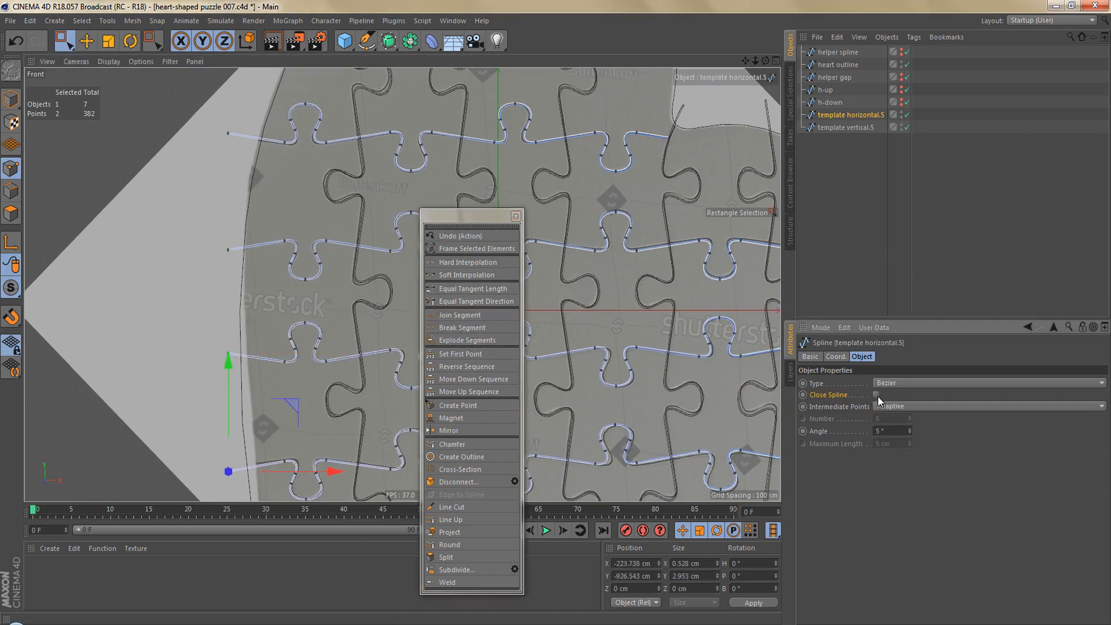
left_click(515, 216)
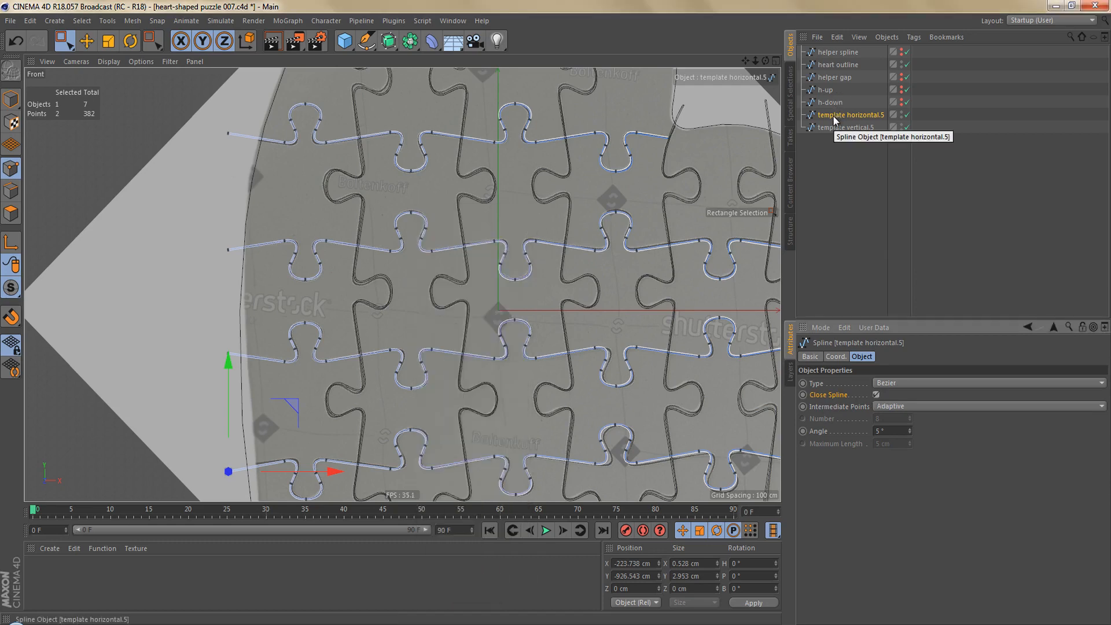
- Combine the template horizontal.5 and template vertical.5 splines in a new Spline Mask and convert it to an editable spline
left_click(412, 42)
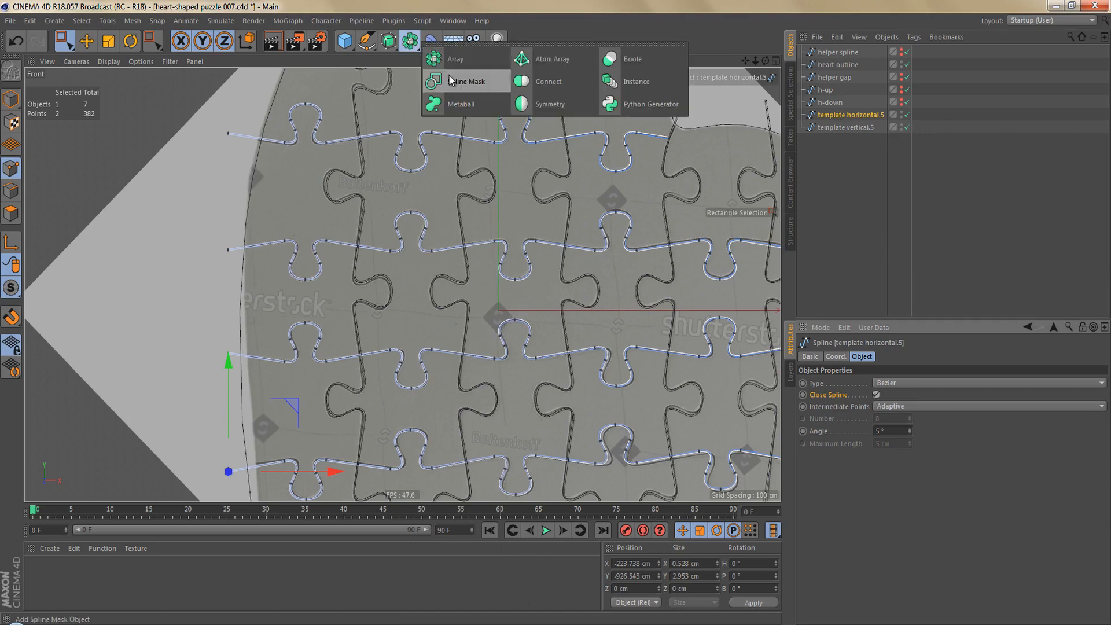
left_click(449, 78, "alt")
left_click_drag(840, 139, 840, 135)
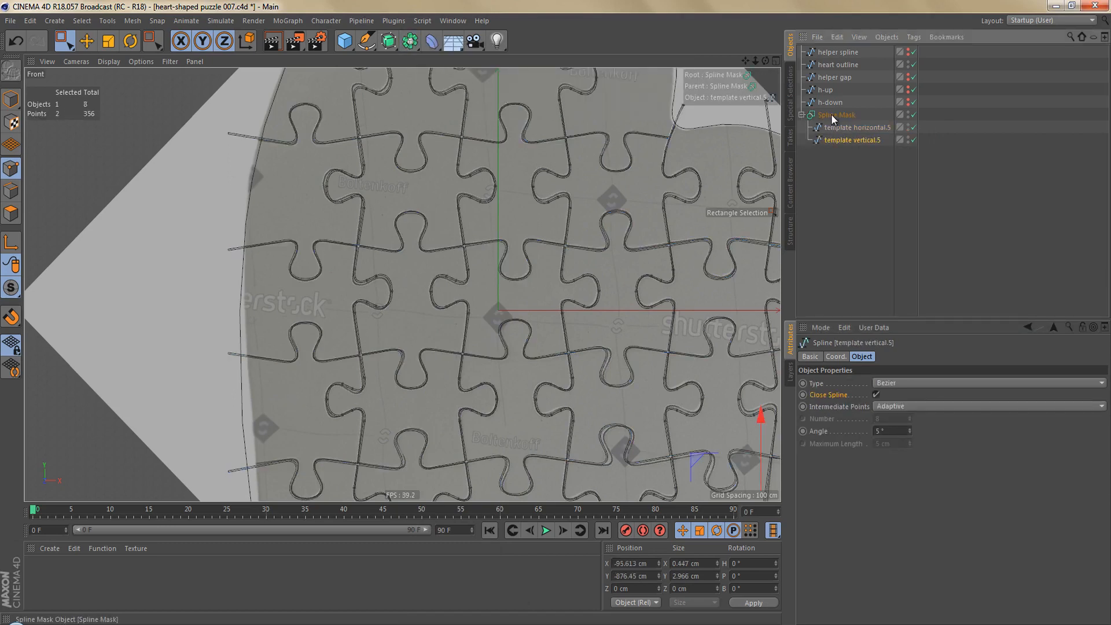
left_click(832, 115)
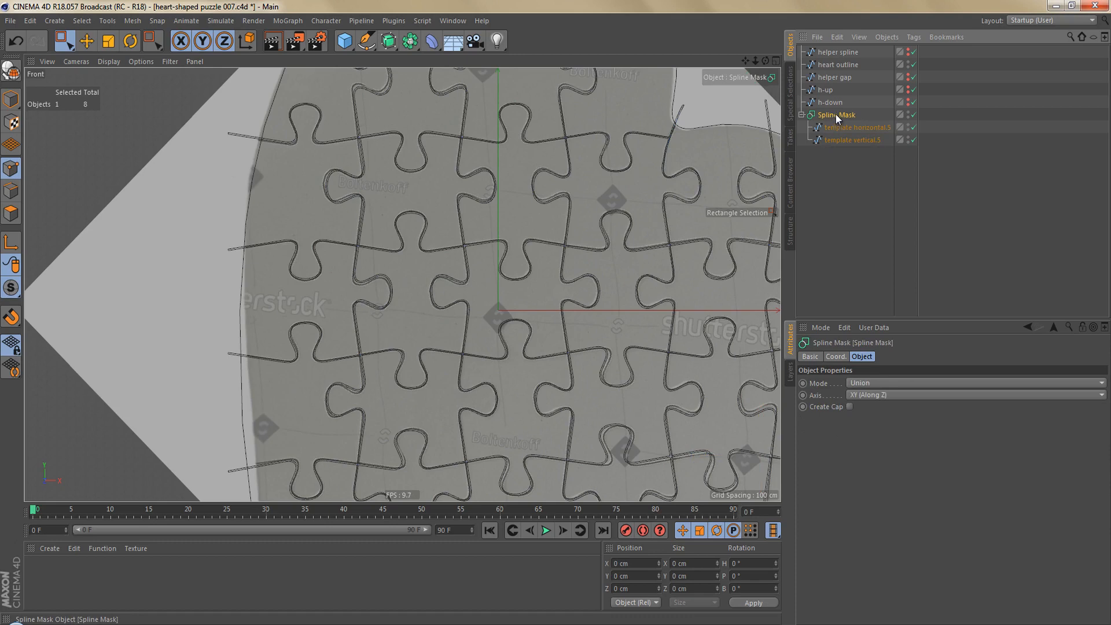
key("c")
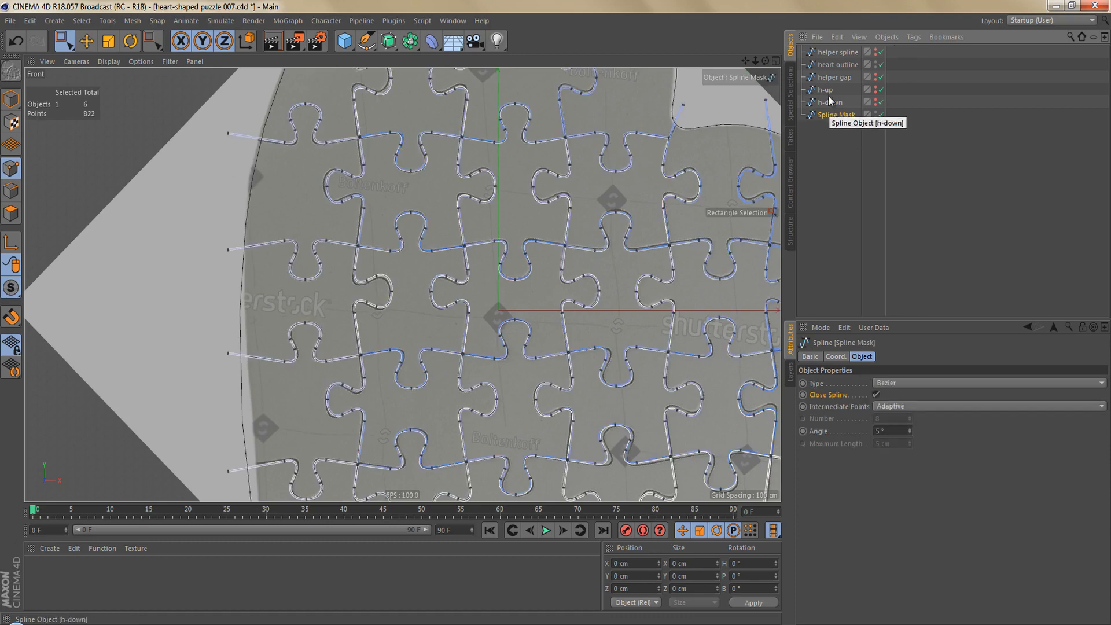
- Combine the heart outline and the merged cut-line spline in a new Spline Mask at the end of the hierarchy, named heart
left_click(832, 64)
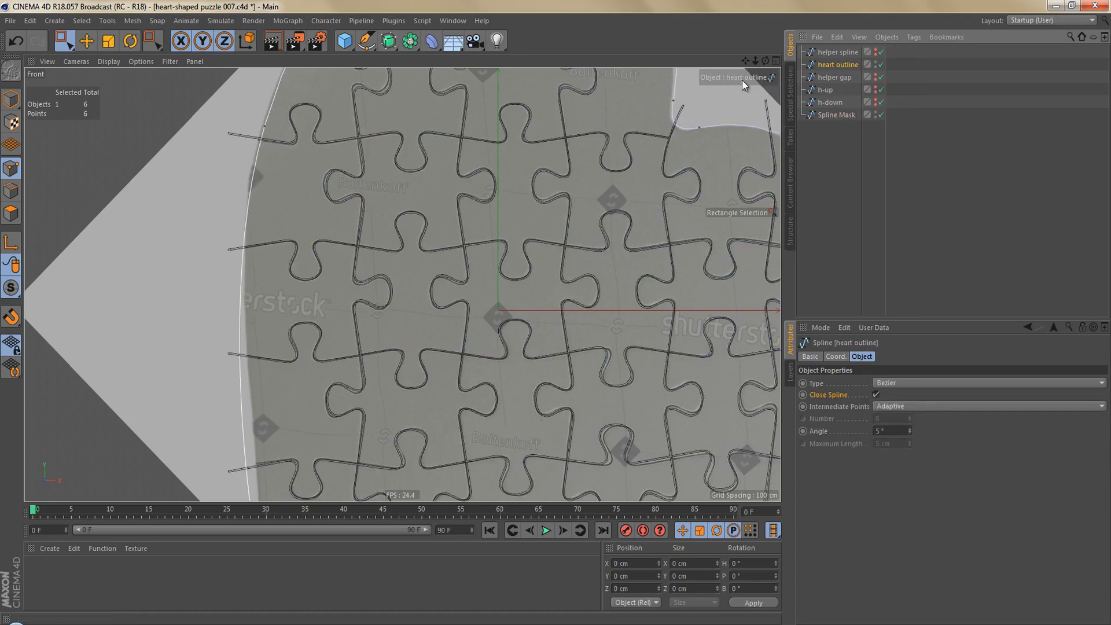
left_click(410, 40)
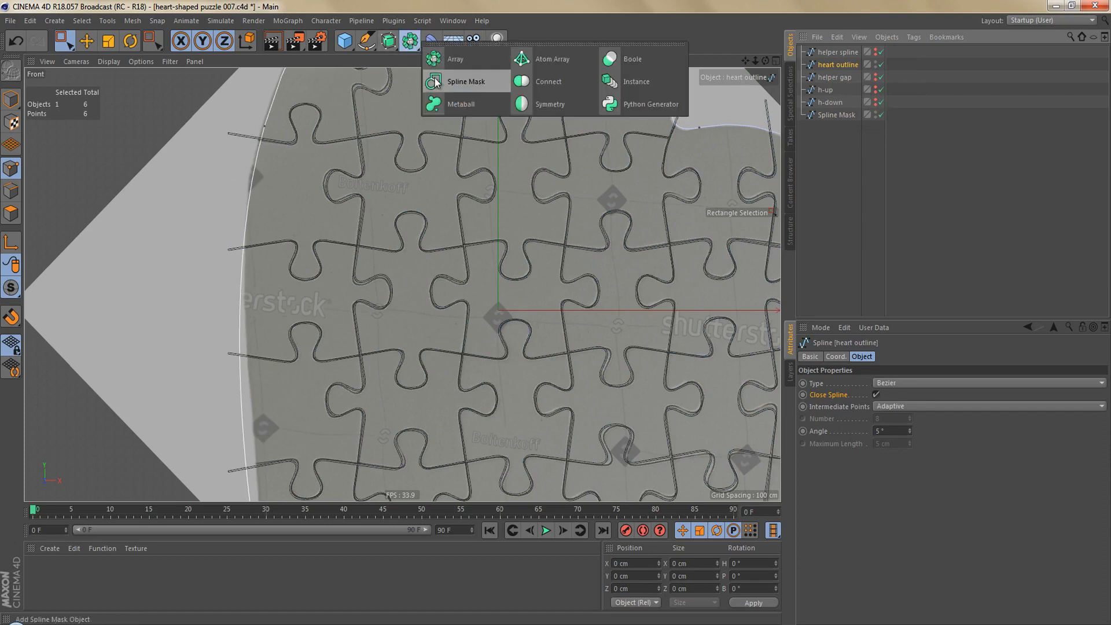
left_click(457, 83, "alt")
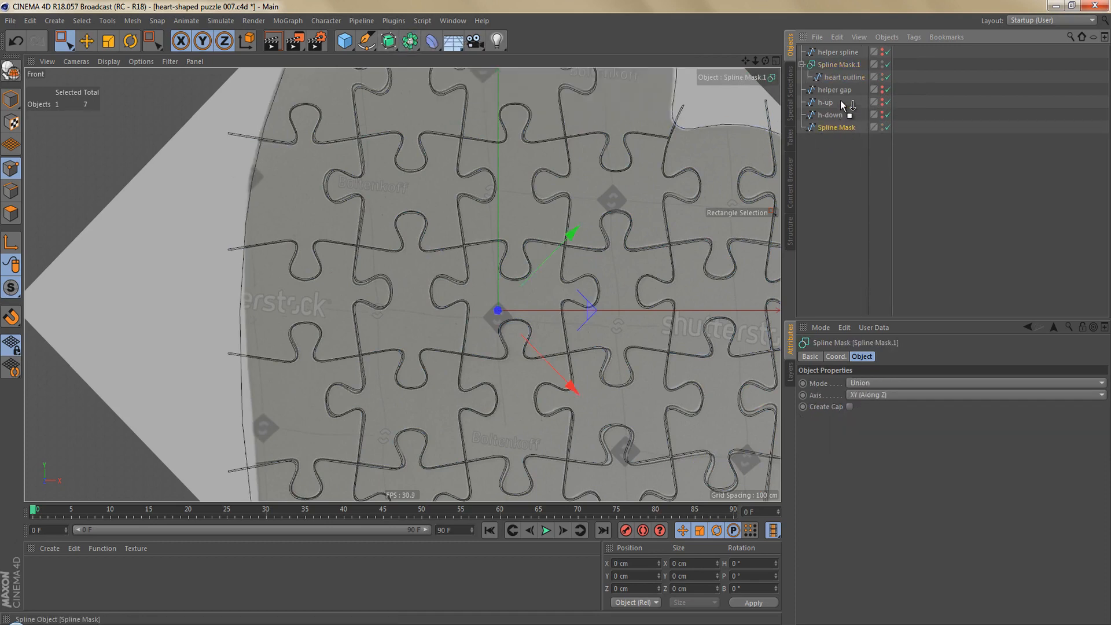
left_click_drag(833, 80, 833, 84)
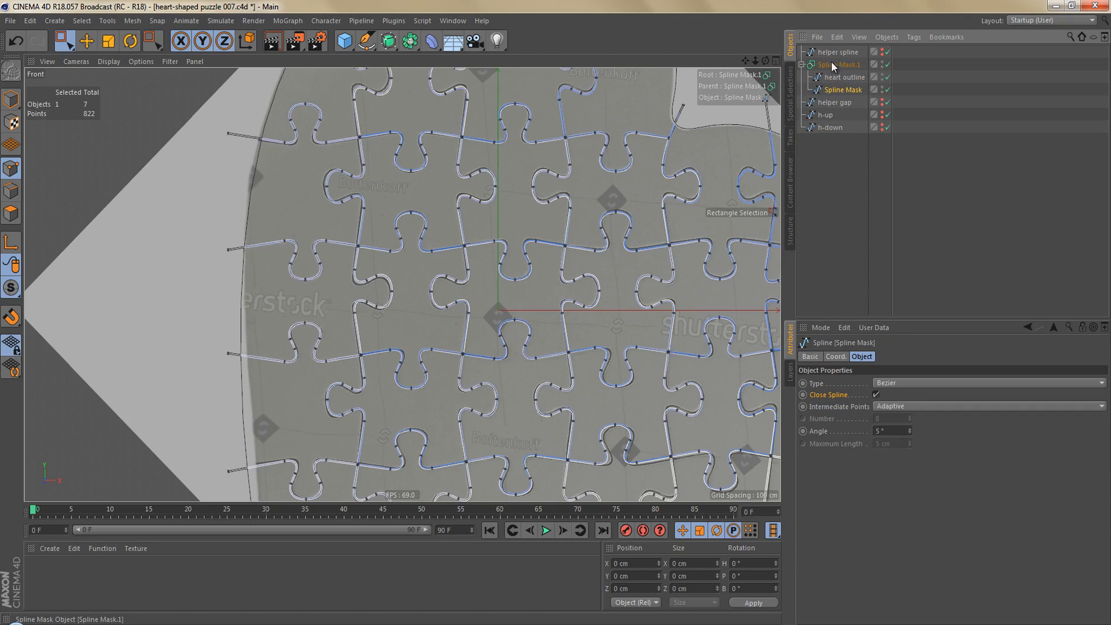
left_click_drag(834, 148, 834, 138)
double_click(837, 102)
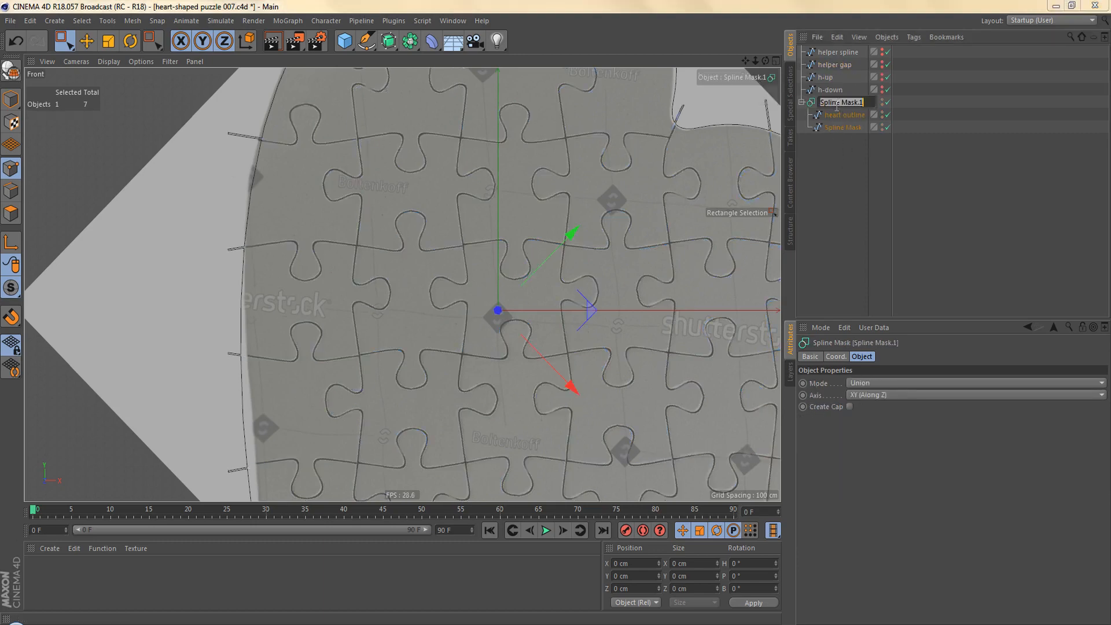
type("heart")
key("Return")
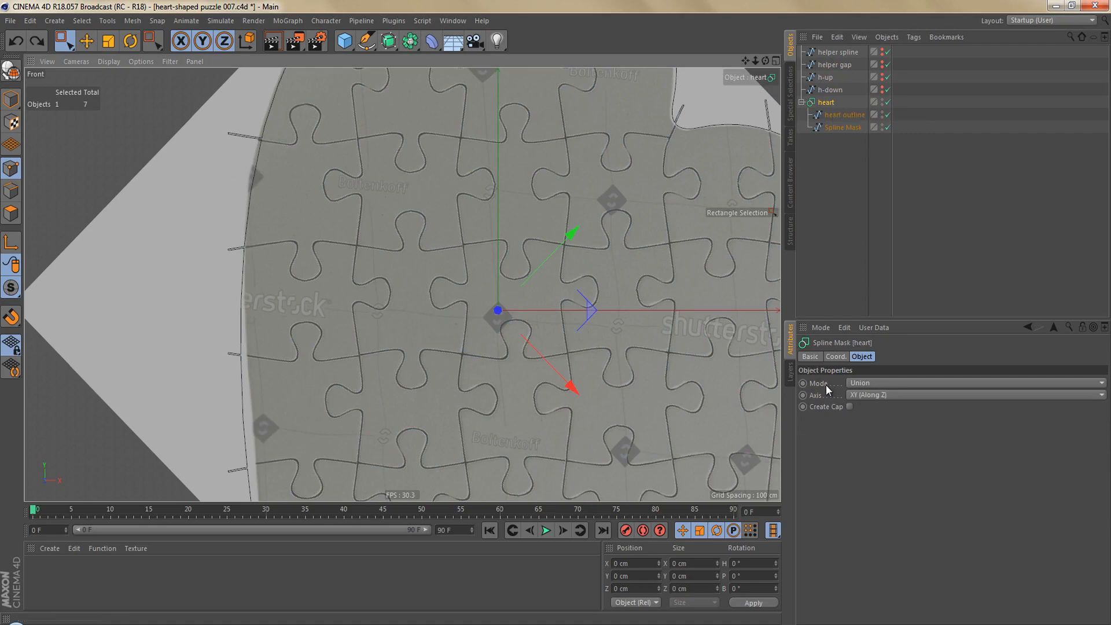
- Subtract the cut lines from the heart outline with mode A subtract B and convert the heart mask to an editable spline
left_click(869, 383)
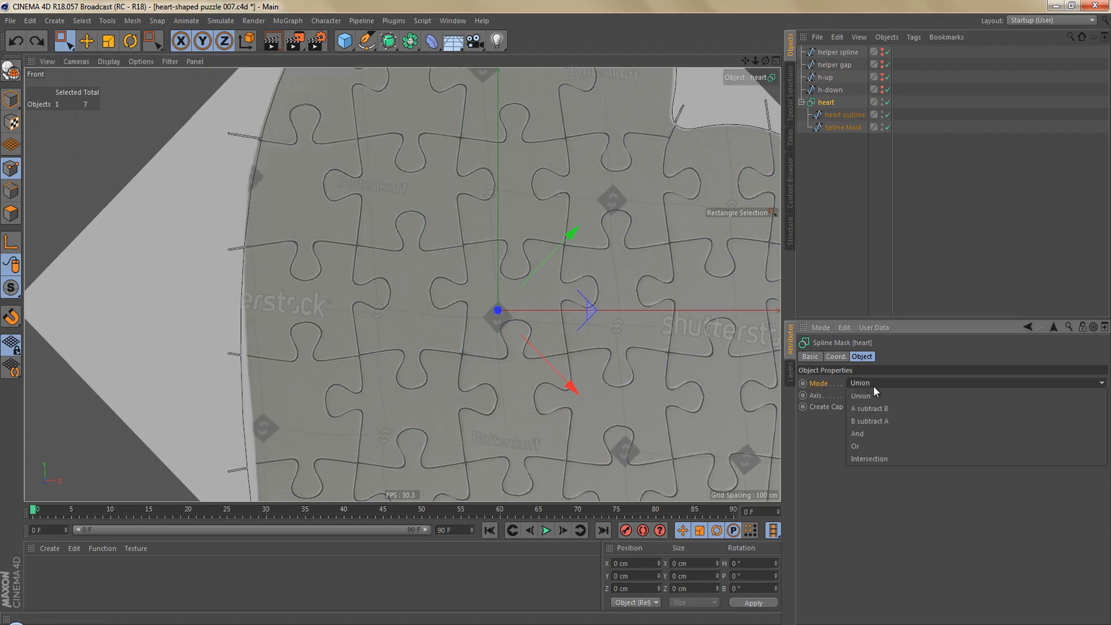
left_click(880, 409)
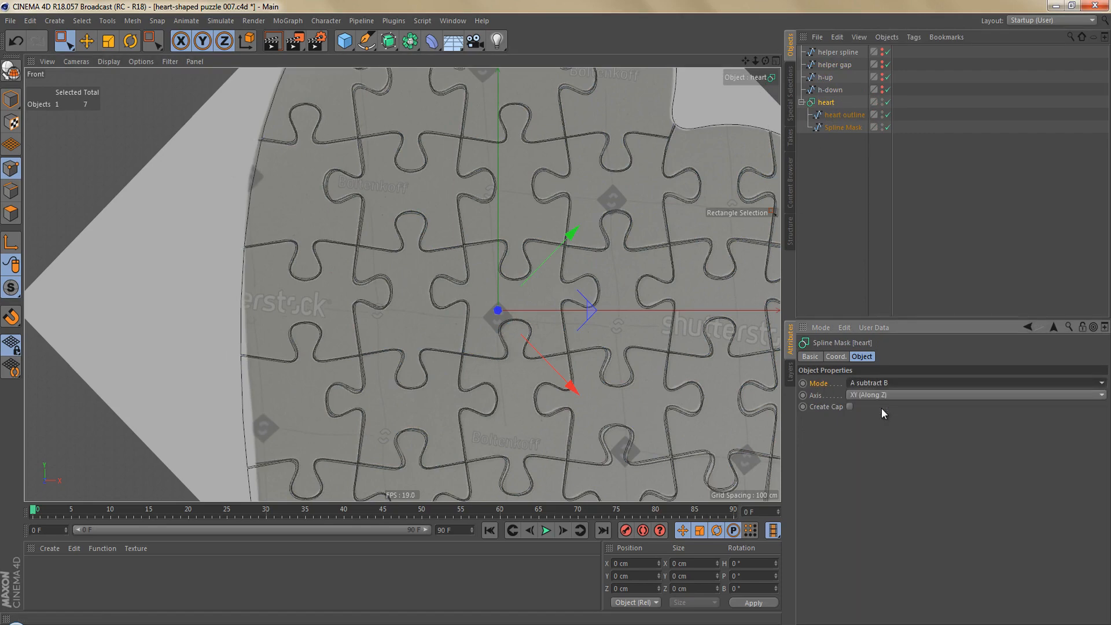
key("c")
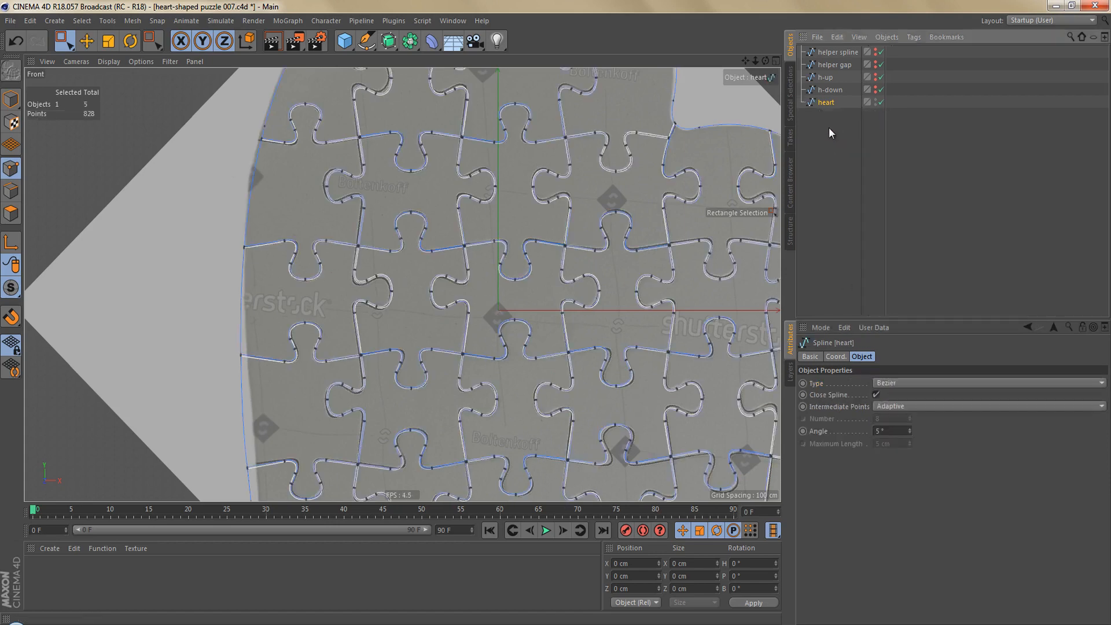
- Straighten the heart spline by setting its bank rotation to 0°
middle_click_drag(543, 241, 494, 234, "alt")
key("Return")
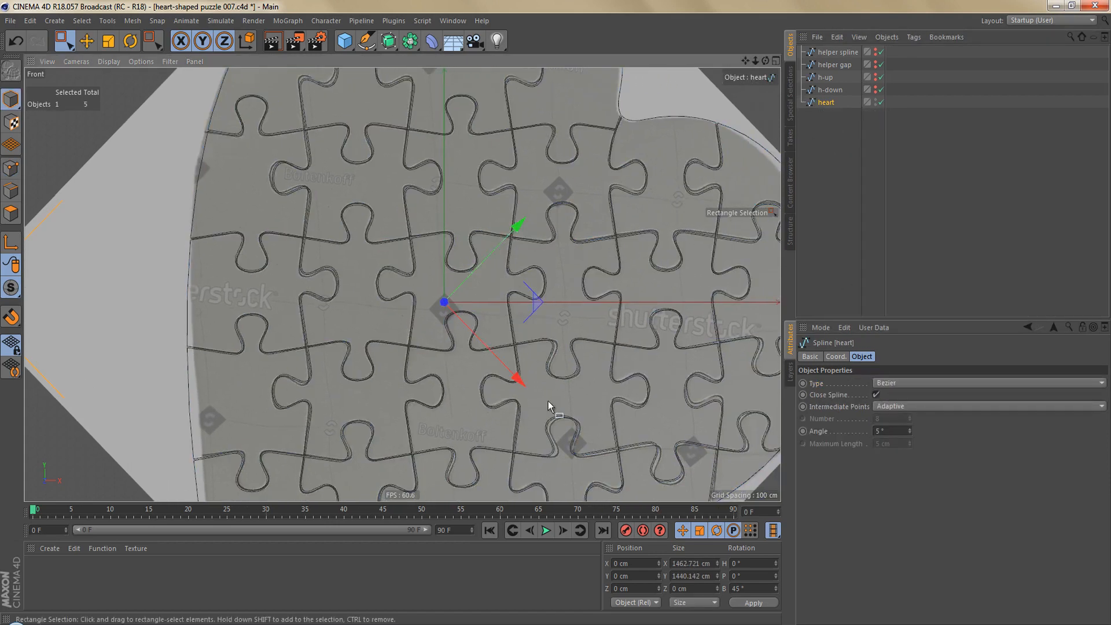
left_click(739, 588)
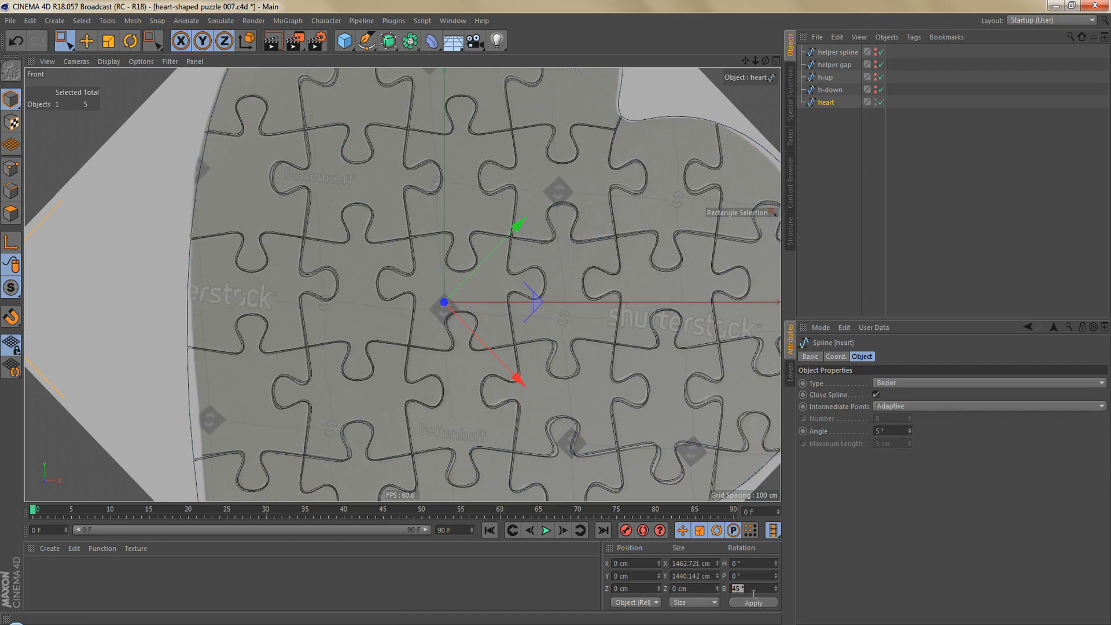
type("0")
key("Return")
- Set the front view's background reference image rotation to 0°
key("shift+v")
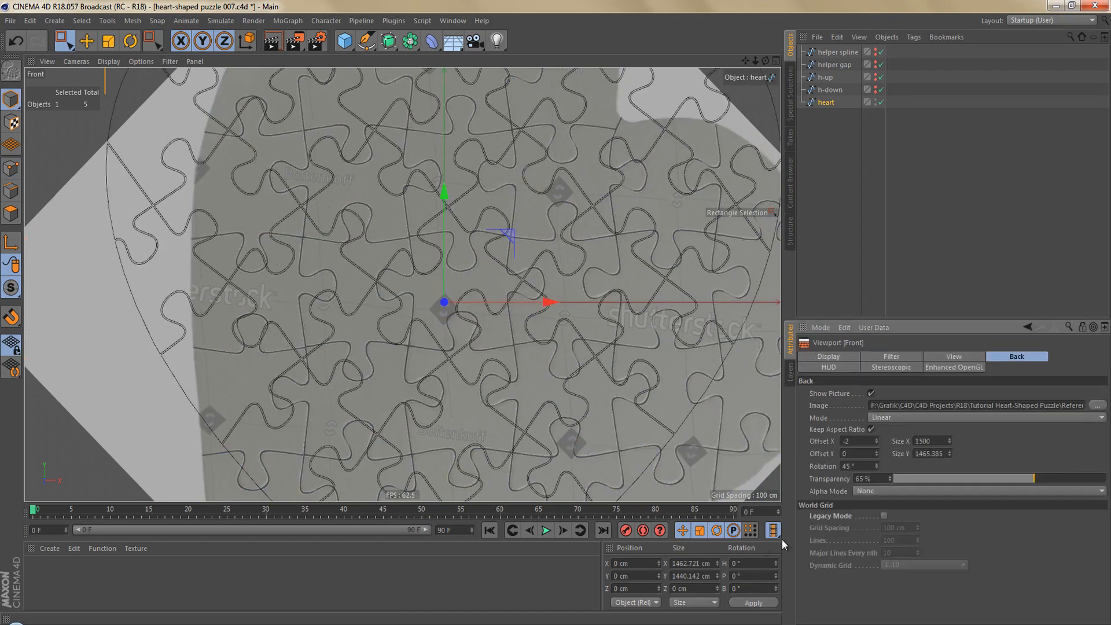
left_click_drag(858, 465, 808, 471)
type("0")
key("Return")
- Extrude the heart spline with an Extrude object and set its Z movement to 10 cm
middle_click(439, 279)
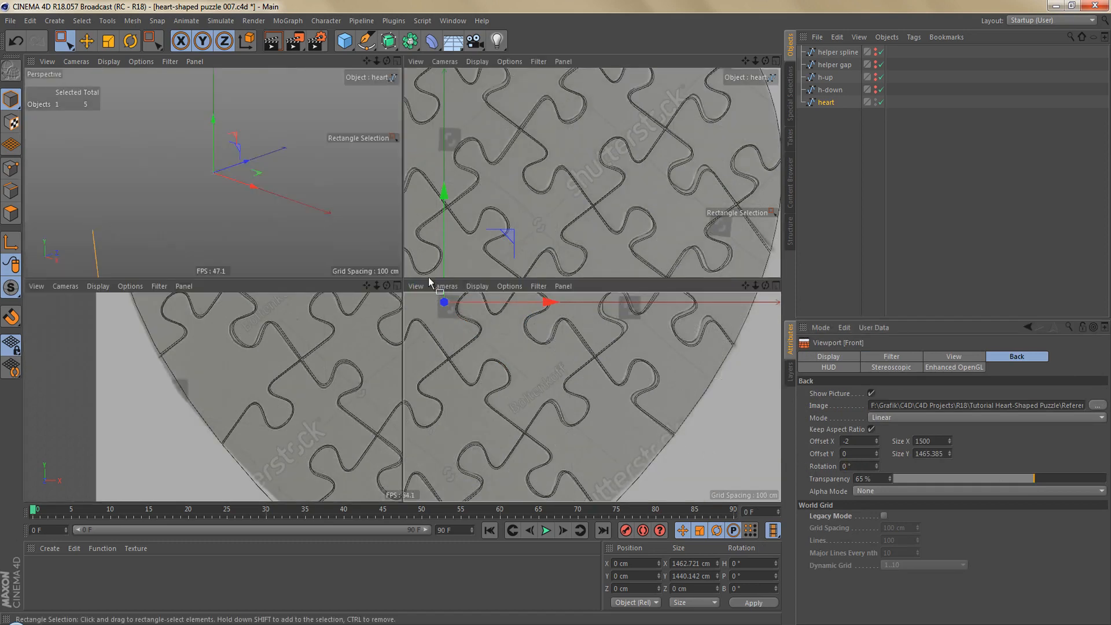
middle_click(299, 212)
key("h")
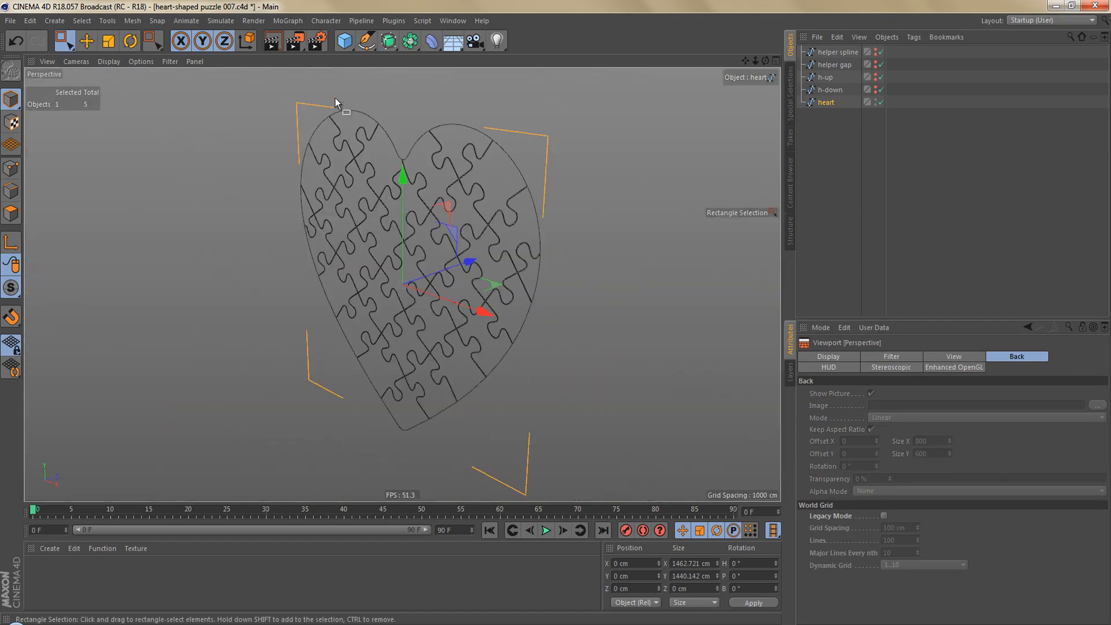
left_click_drag(388, 41, 530, 54, "alt")
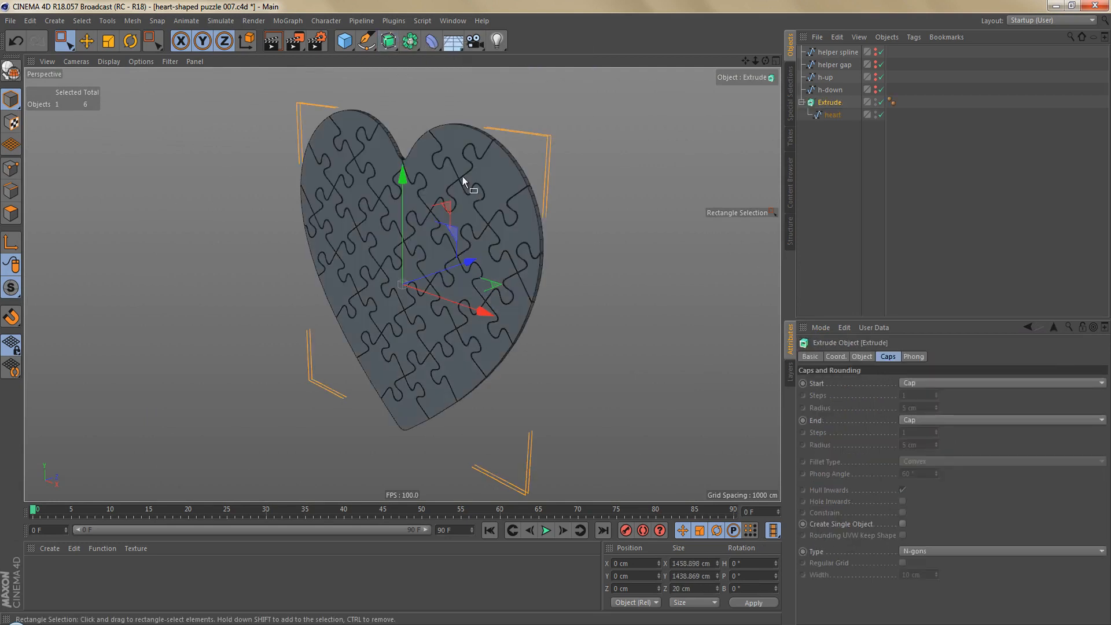
left_click_drag(462, 176, 492, 192, "alt")
left_click(861, 356)
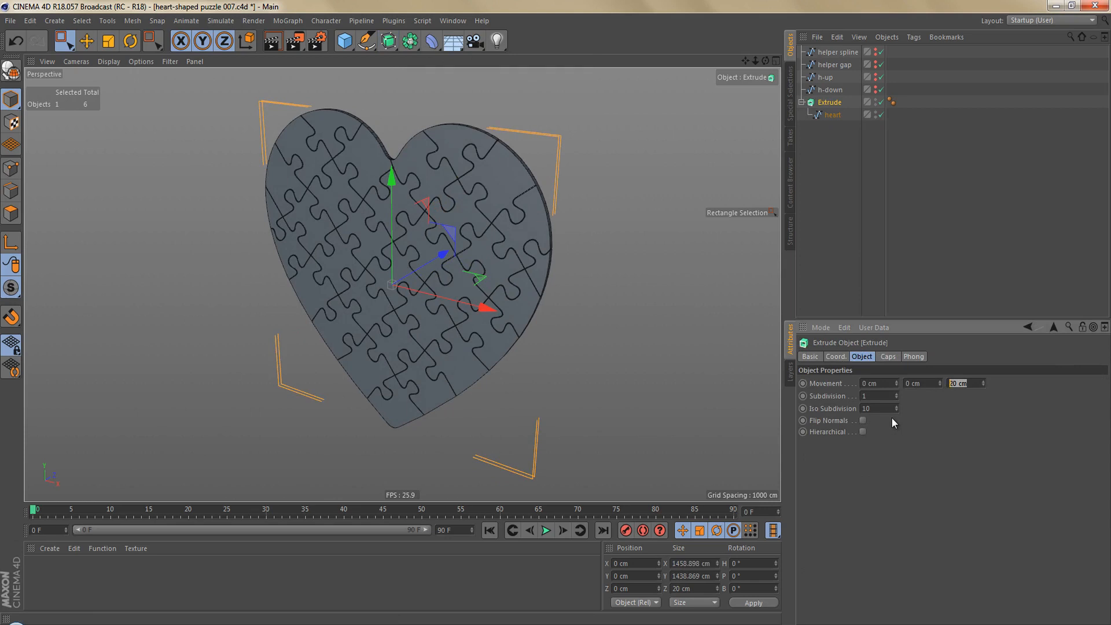
type("10")
key("Return")
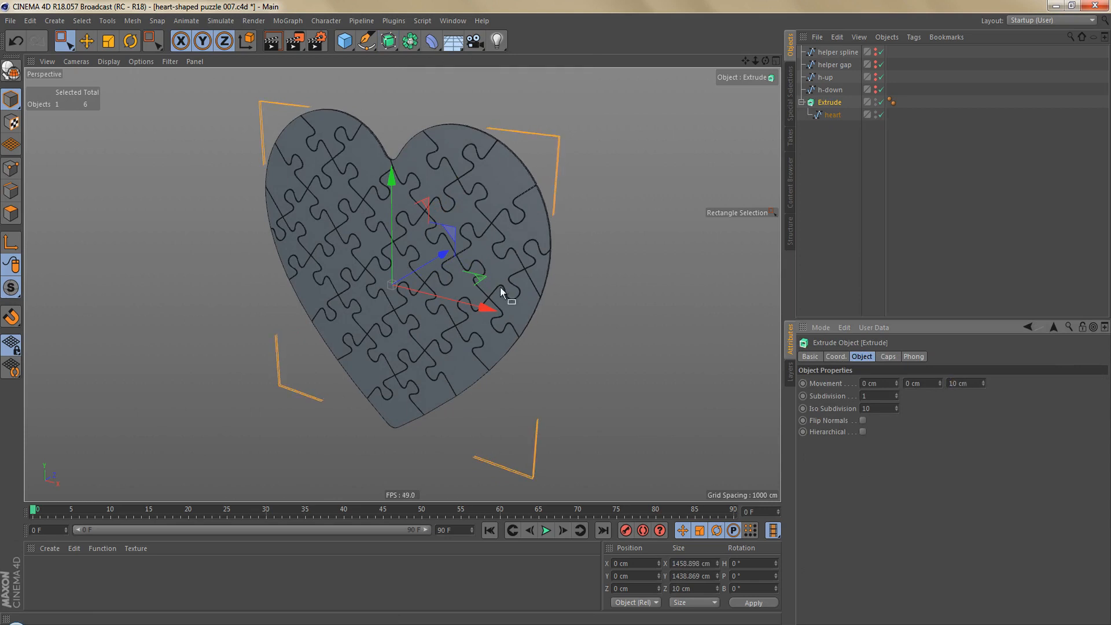
- Set both the start and end caps of the extruded heart to Fillet Cap
middle_click_drag(502, 178, 496, 232, "alt")
right_click_drag(492, 198, 539, 192, "alt")
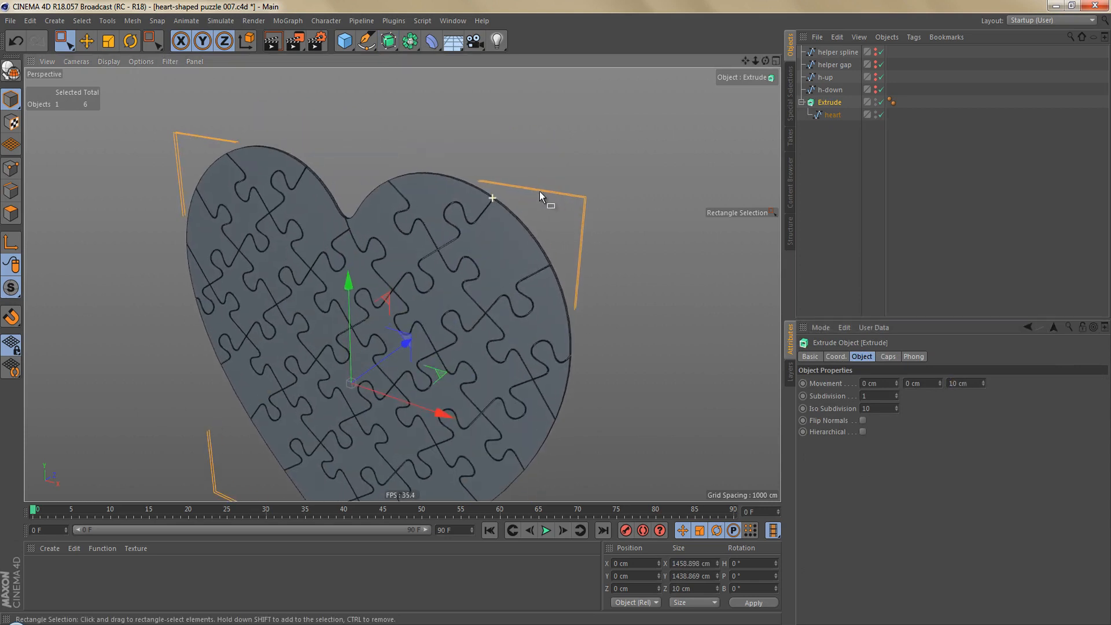
left_click(891, 358)
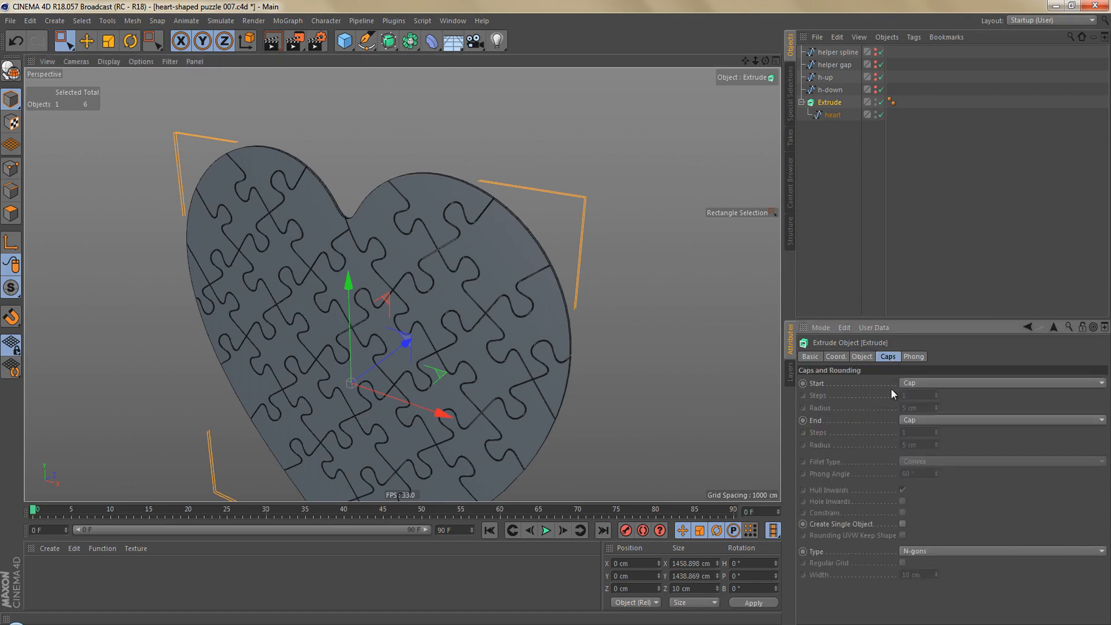
left_click(922, 382)
left_click(929, 432)
left_click(922, 419)
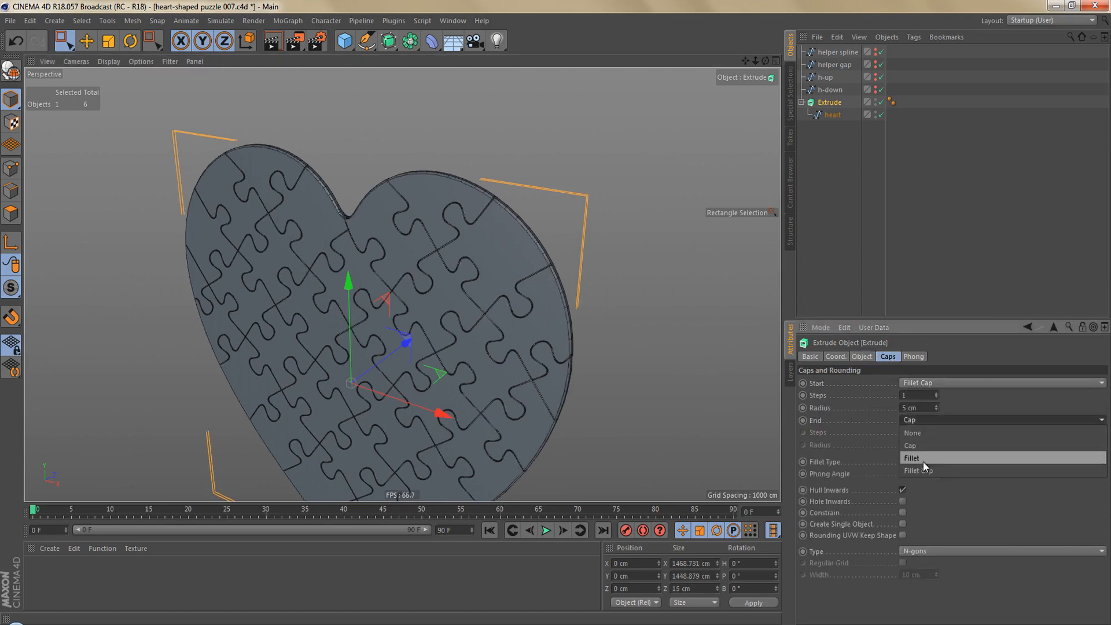
left_click(925, 472)
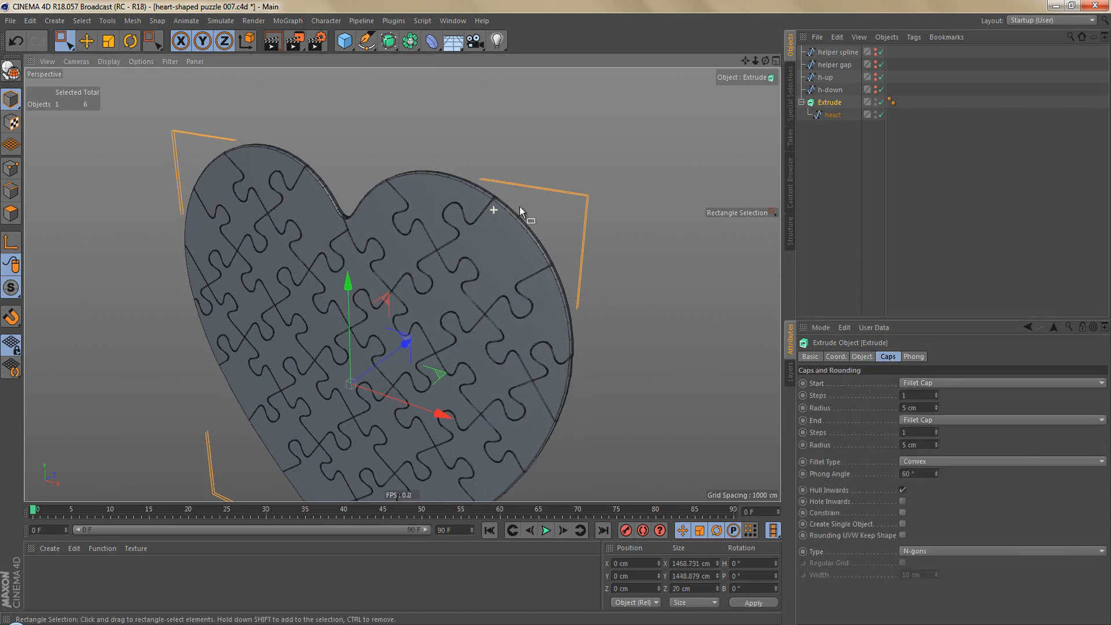
- Reduce the start and end fillet radius of the extruded heart to 1 cm
scroll(521, 211, "up", 5)
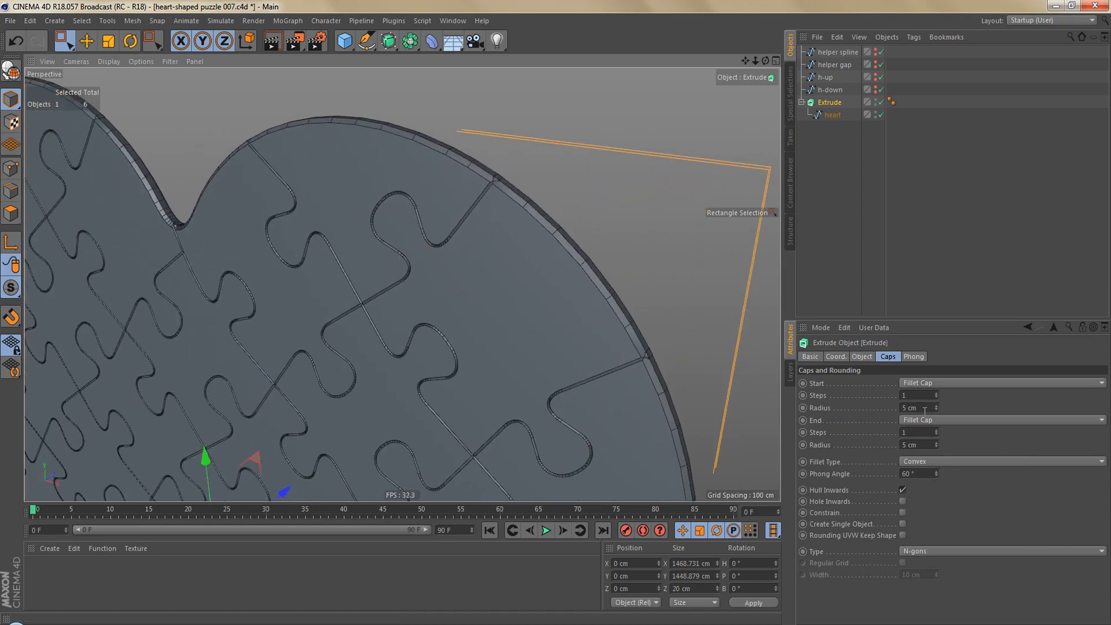
left_click_drag(925, 407, 896, 408)
type("1")
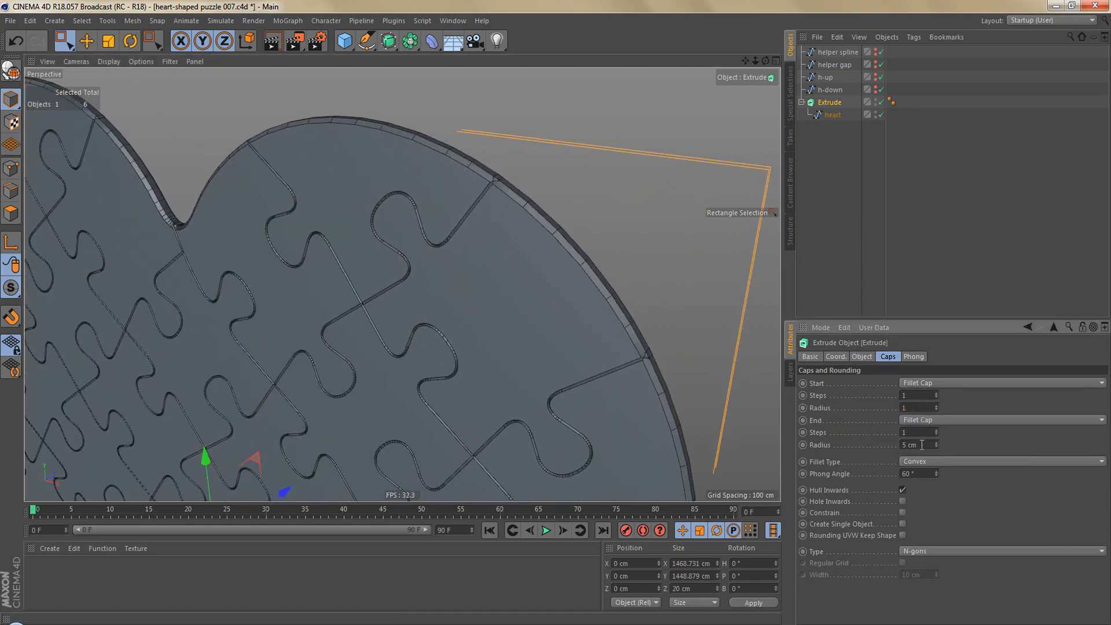
left_click_drag(924, 444, 888, 448)
type("1")
key("Return")
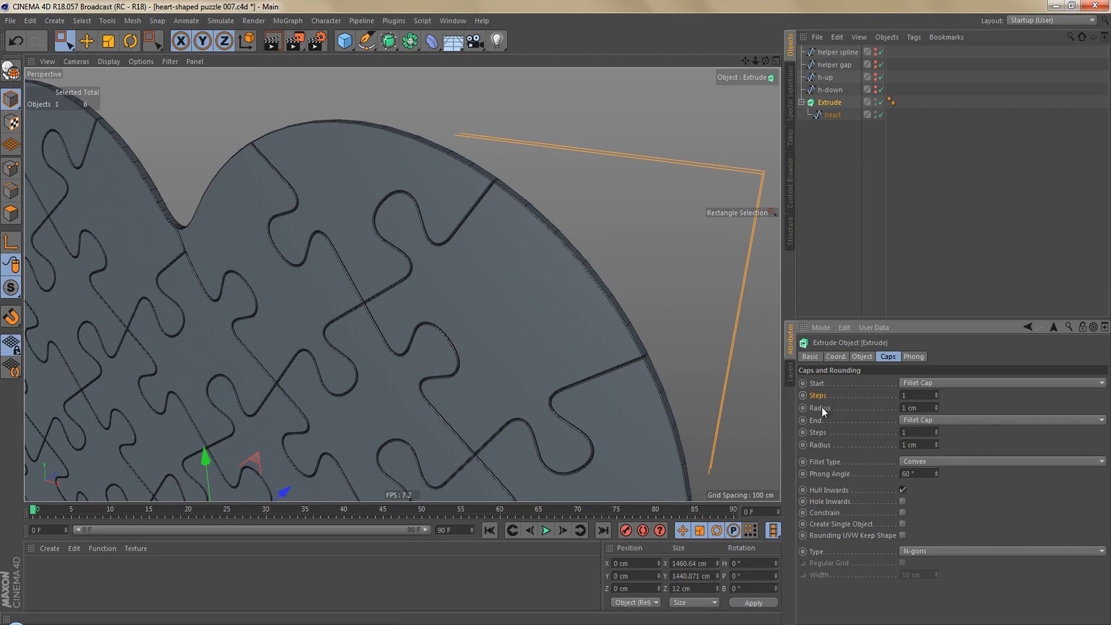
scroll(495, 179, "up", 6)
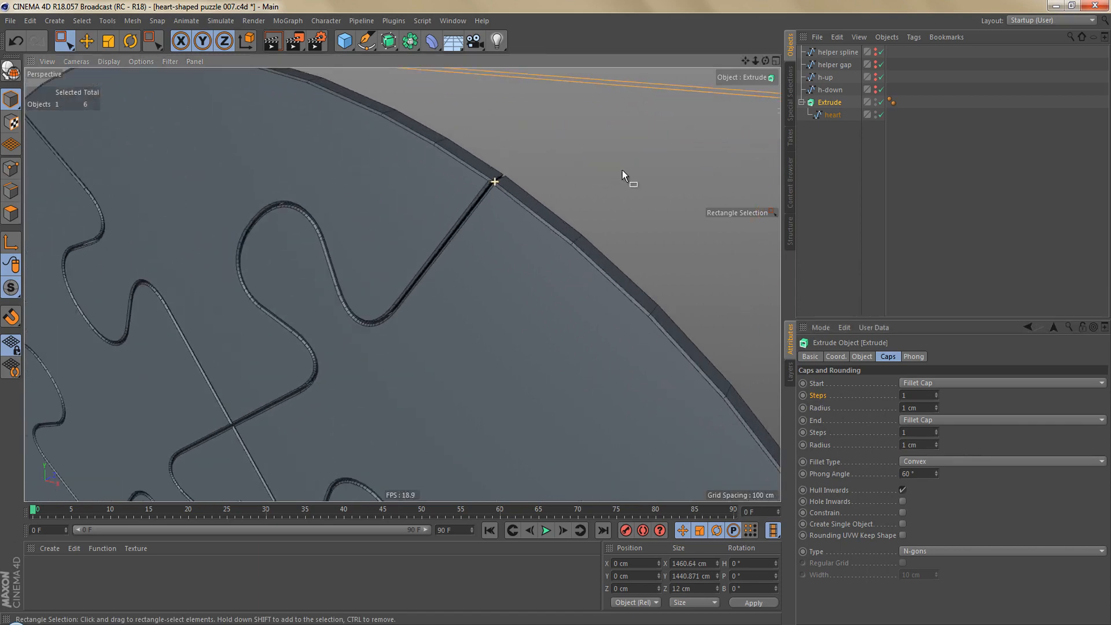
left_click(936, 393)
left_click(935, 393)
key("ctrl+z")
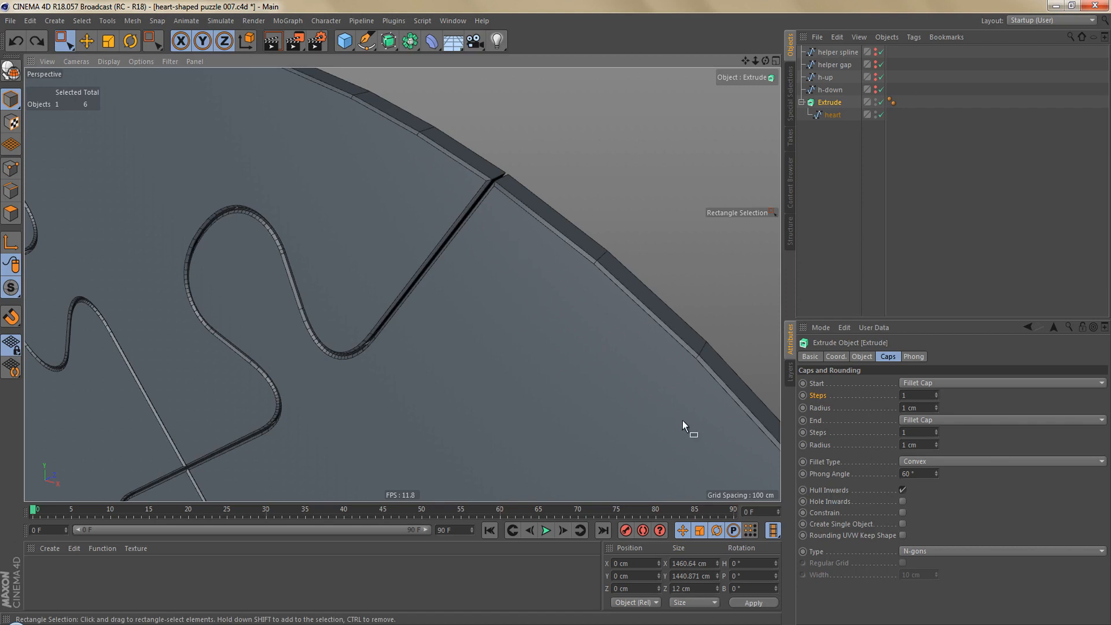
- Increase the start and end fillet radius of the extruded heart to 1.2 cm
scroll(494, 220, "up", 4)
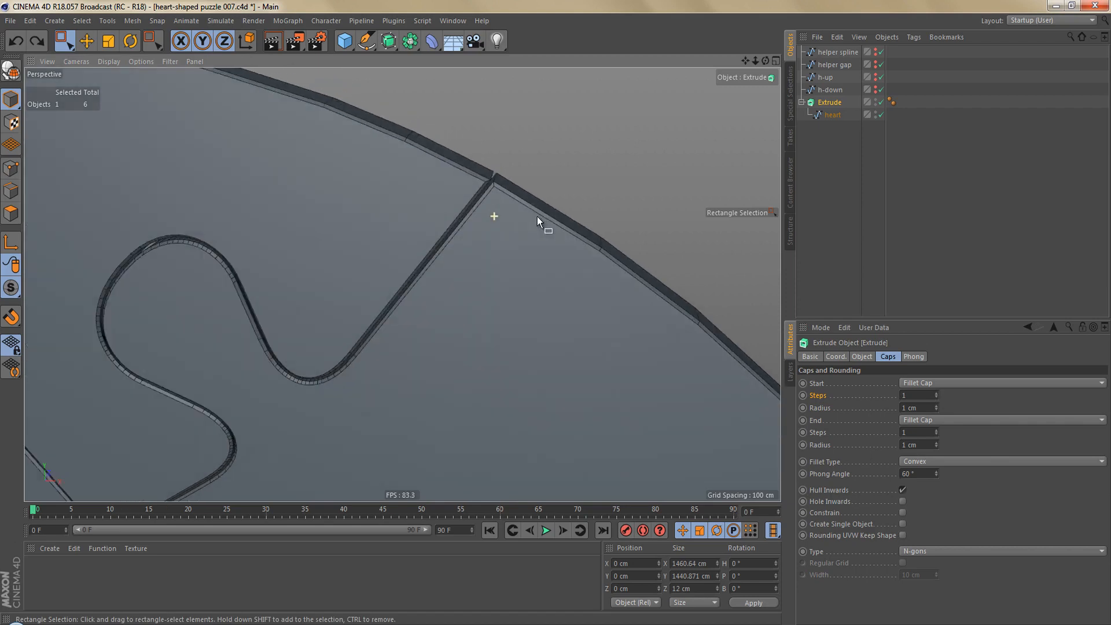
scroll(525, 213, "up", 2)
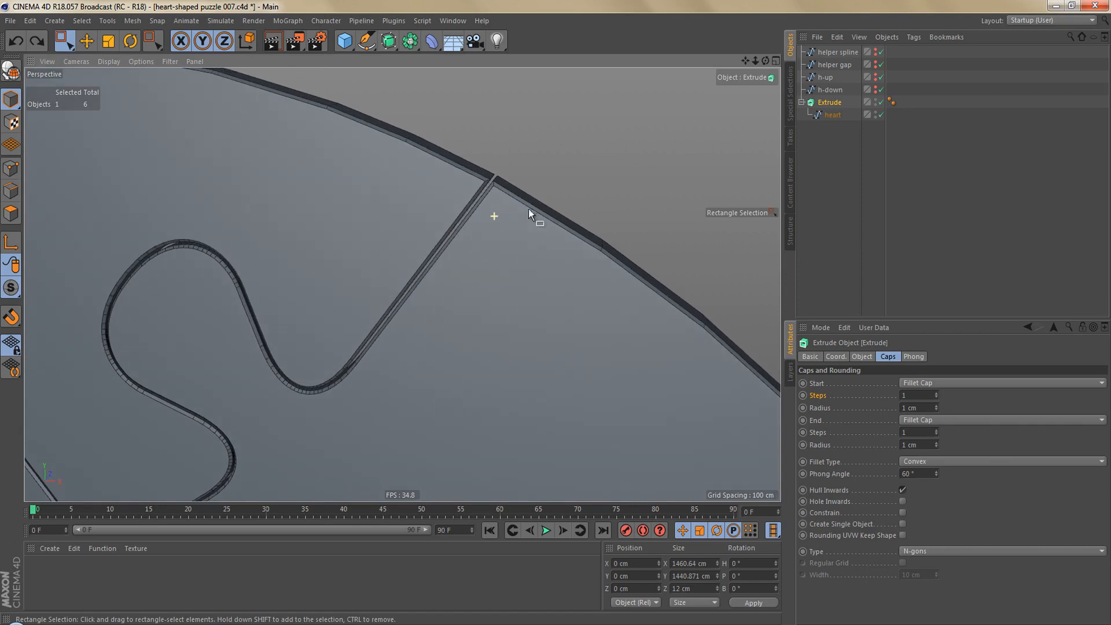
left_click(935, 405)
left_click(935, 405)
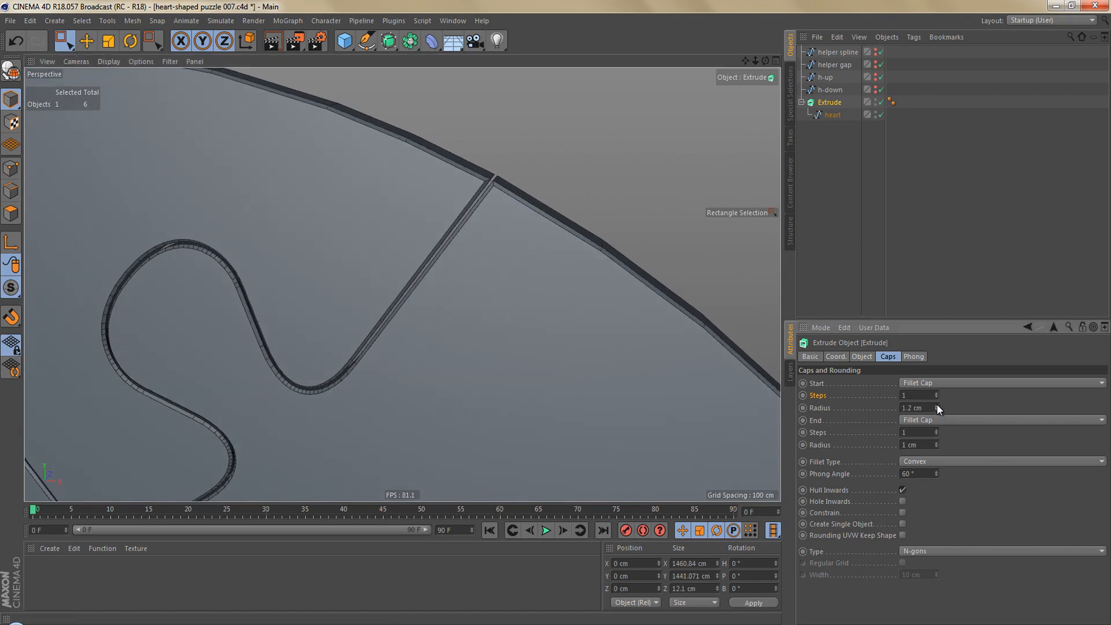
left_click(935, 442)
left_click(935, 442)
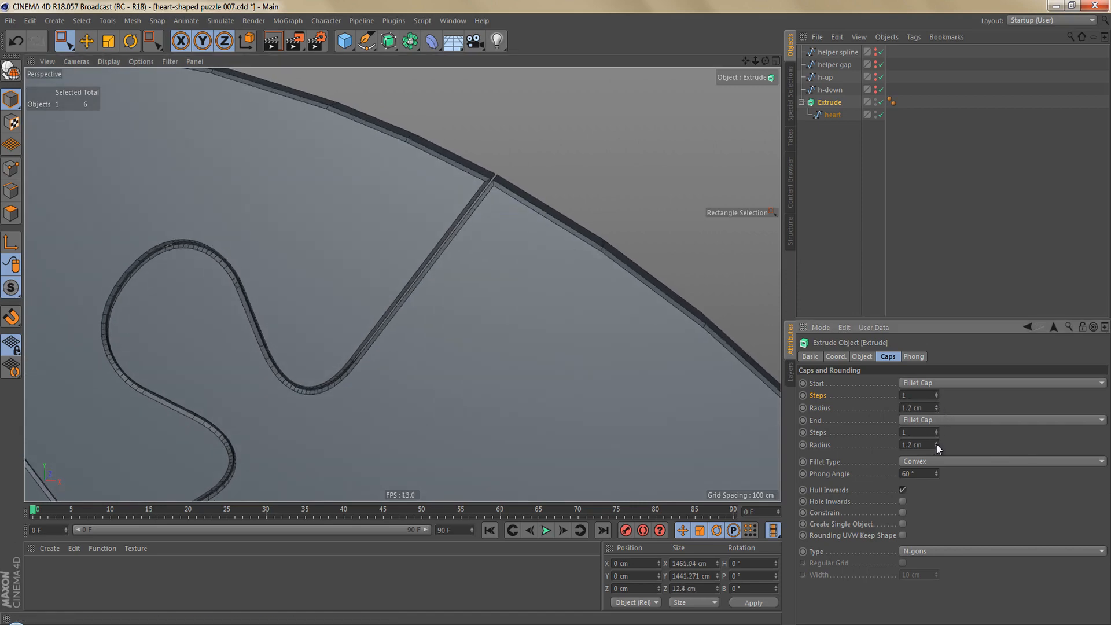
- Frame the complete heart puzzle in the front view and render it
scroll(565, 258, "down", 3)
scroll(512, 233, "down", 3)
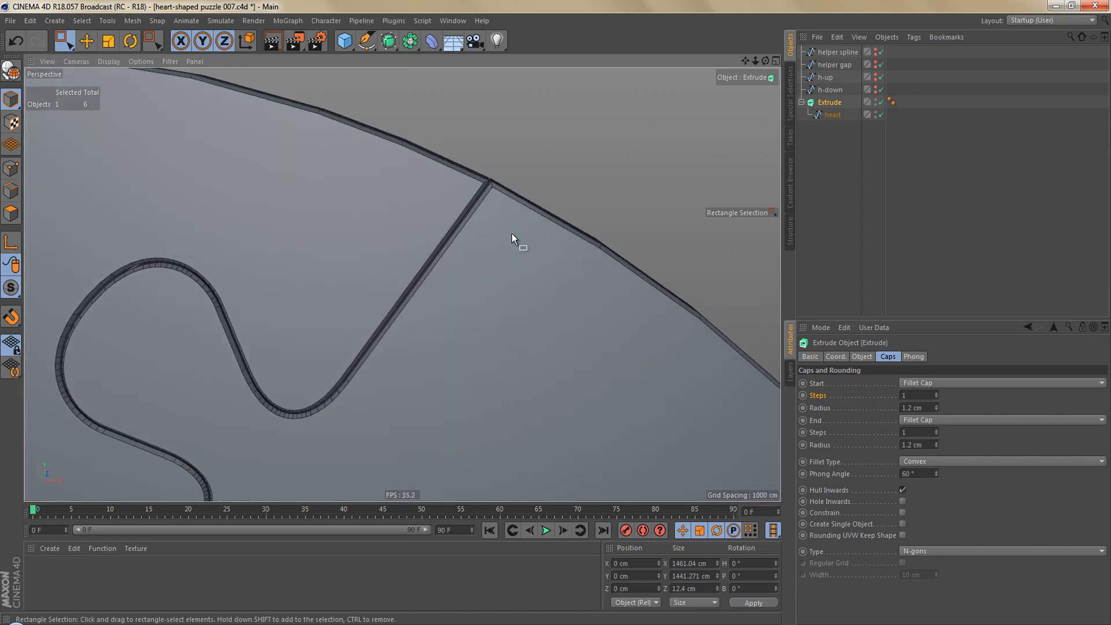
middle_click(495, 317)
middle_click(547, 397)
key("h")
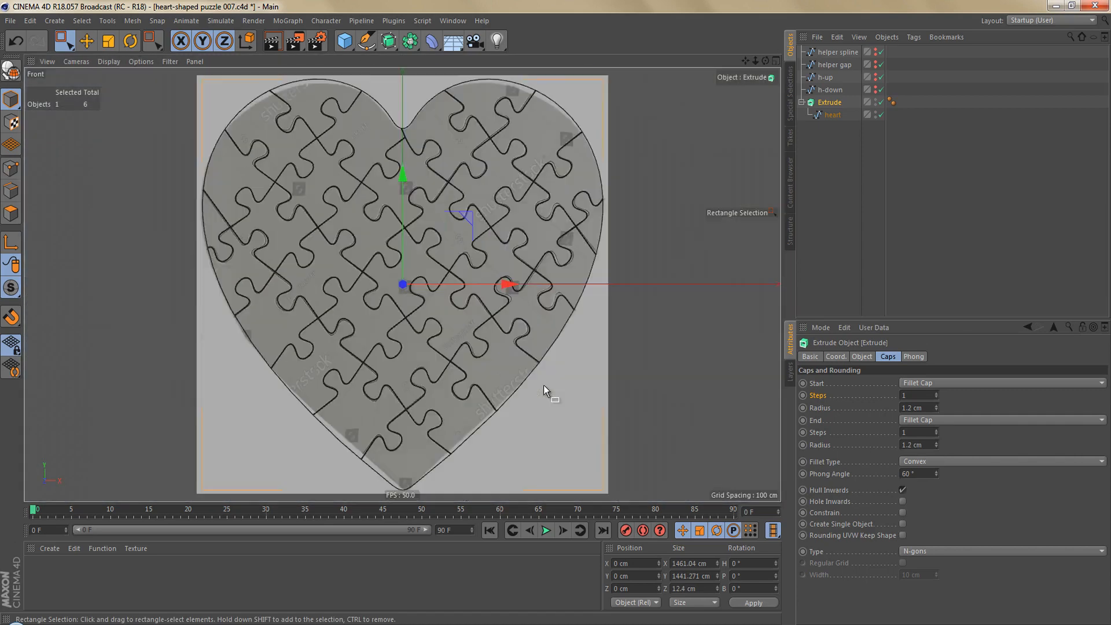
key("ctrl+r")
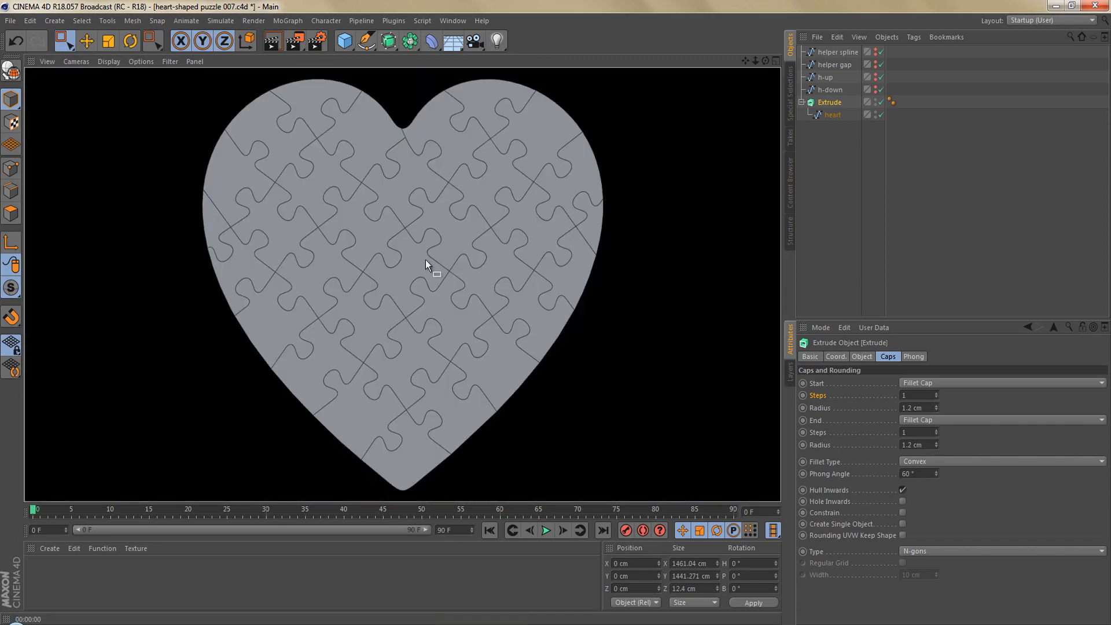
- Examine the gaps and fillets between the central puzzle pieces up close and render the whole heart again
scroll(429, 241, "up", 6)
scroll(470, 246, "up", 5)
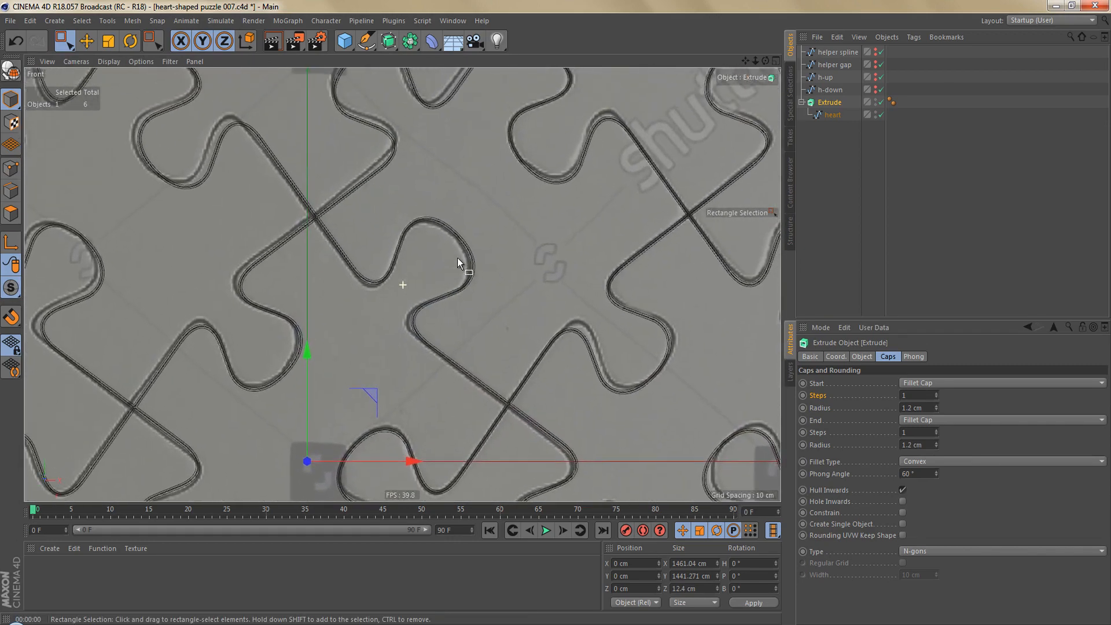
middle_click_drag(477, 256, 463, 250, "alt")
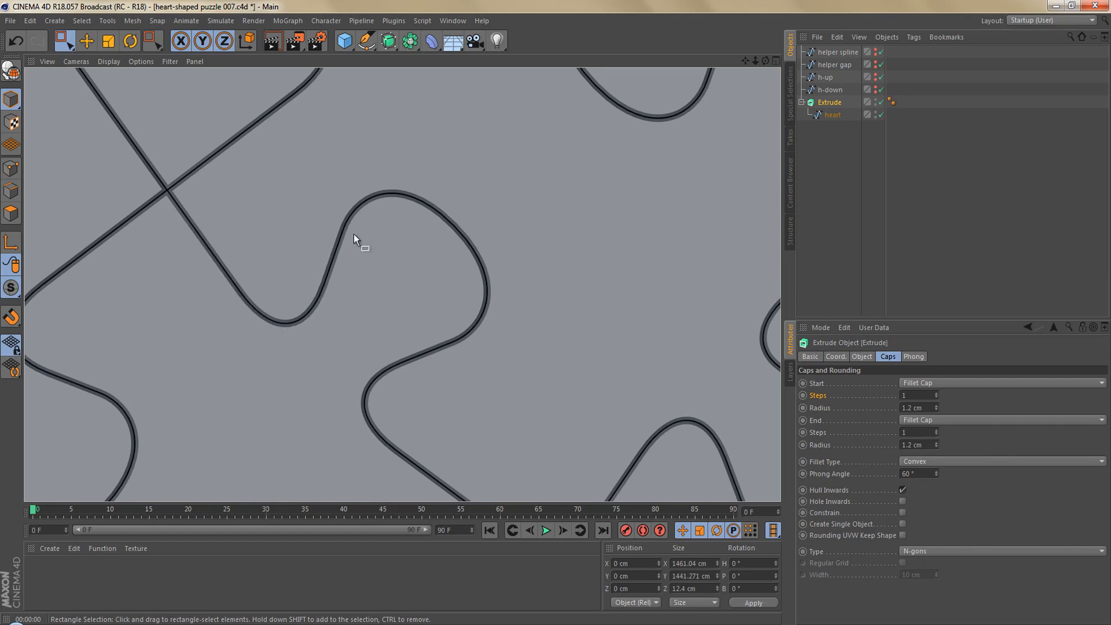
key("h")
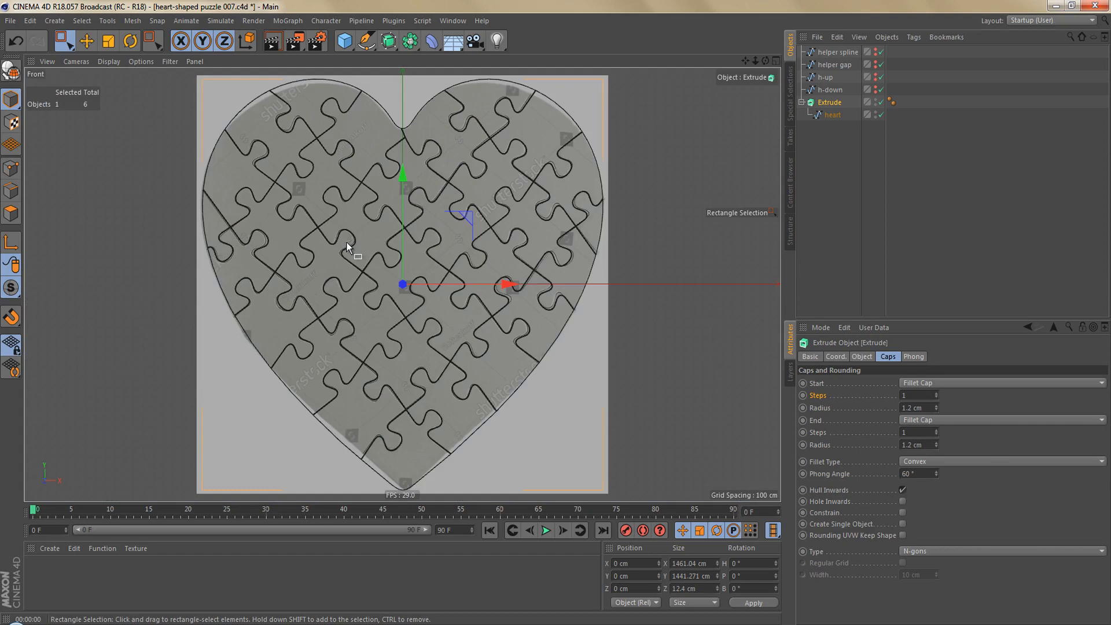
key("ctrl+r")
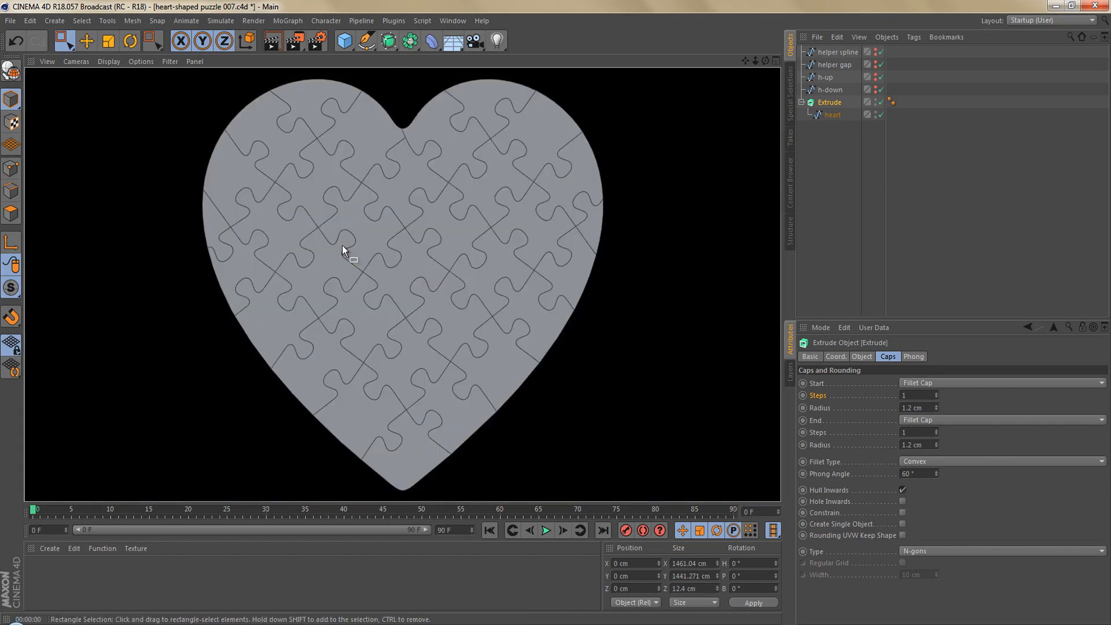